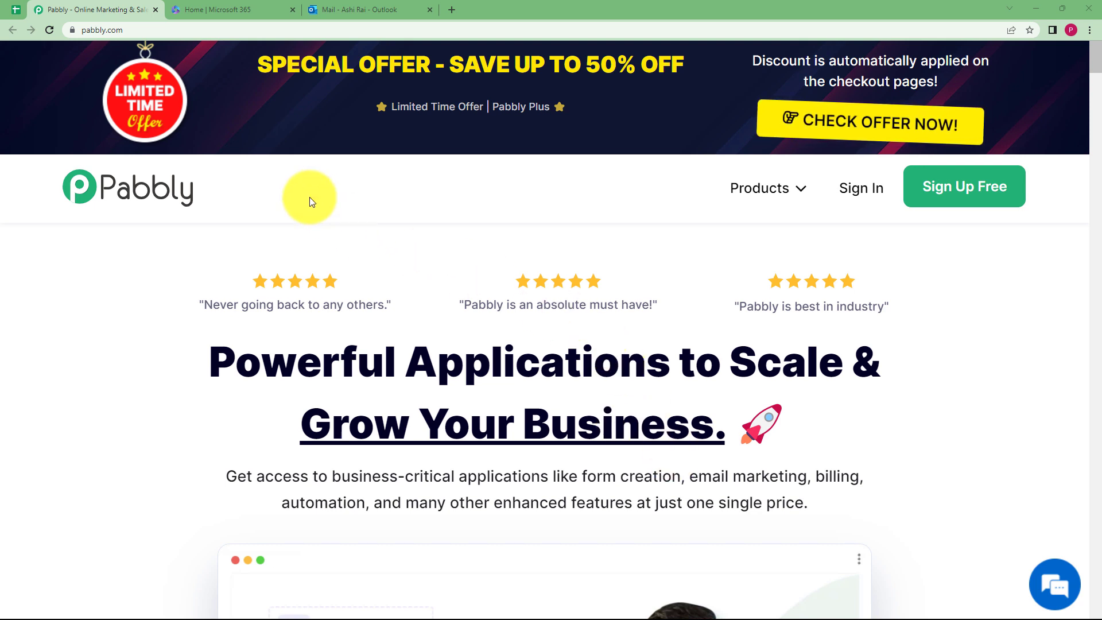
- Glance at the Outlook mailbox, return to the Pabbly home page and sign in
{"action": "left_click", "coordinate": [396, 10]}
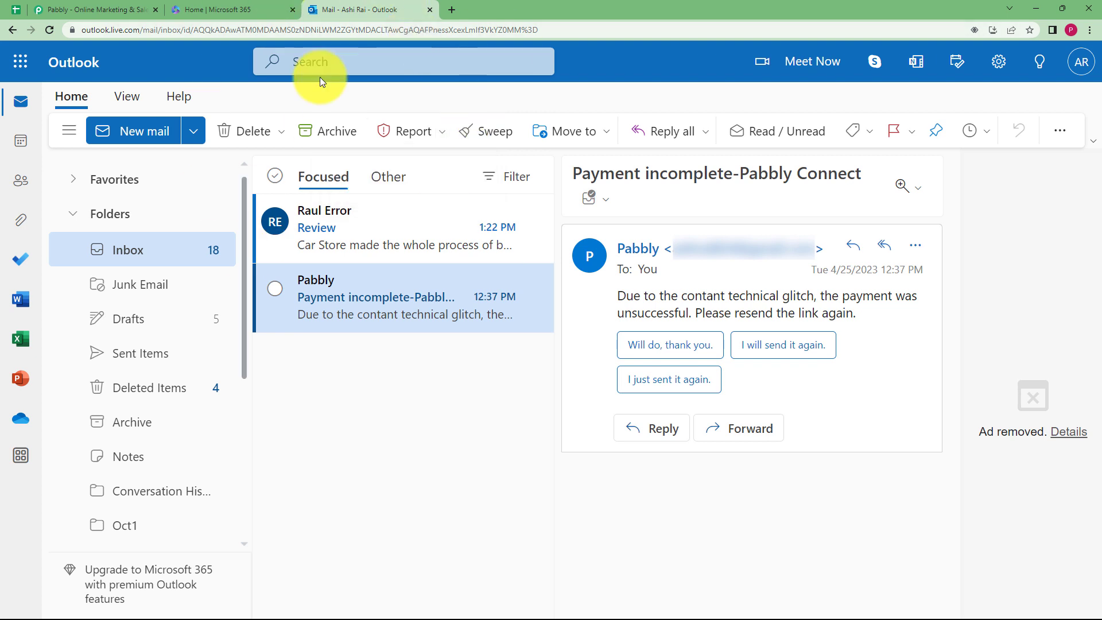
{"action": "left_click", "coordinate": [64, 4]}
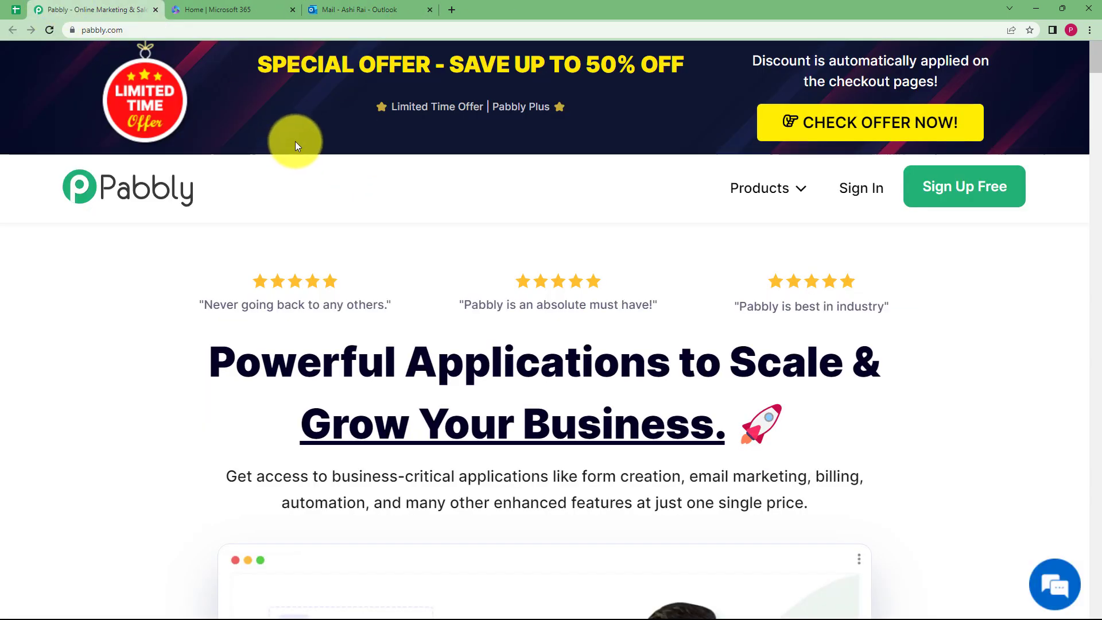
{"action": "left_click", "coordinate": [868, 192]}
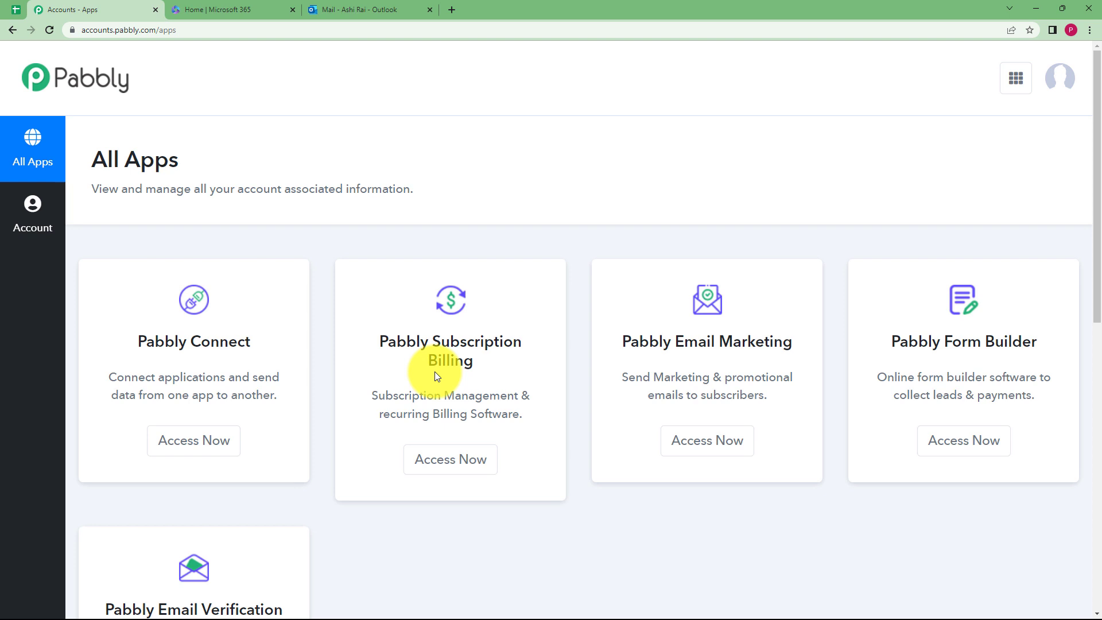
- Open Pabbly Connect and create a workflow named 'Set up auto reply in Outlook in Real Time'
{"action": "scroll", "coordinate": [435, 370], "scroll_direction": "down", "scroll_amount": 3}
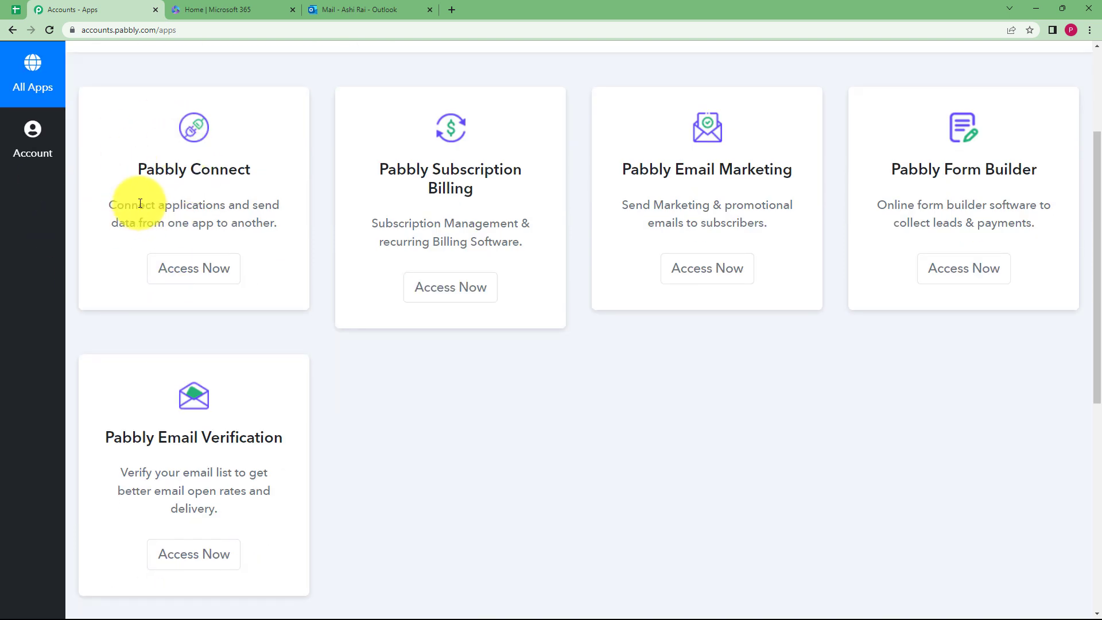
{"action": "left_click_drag", "start_coordinate": [138, 167], "coordinate": [253, 173]}
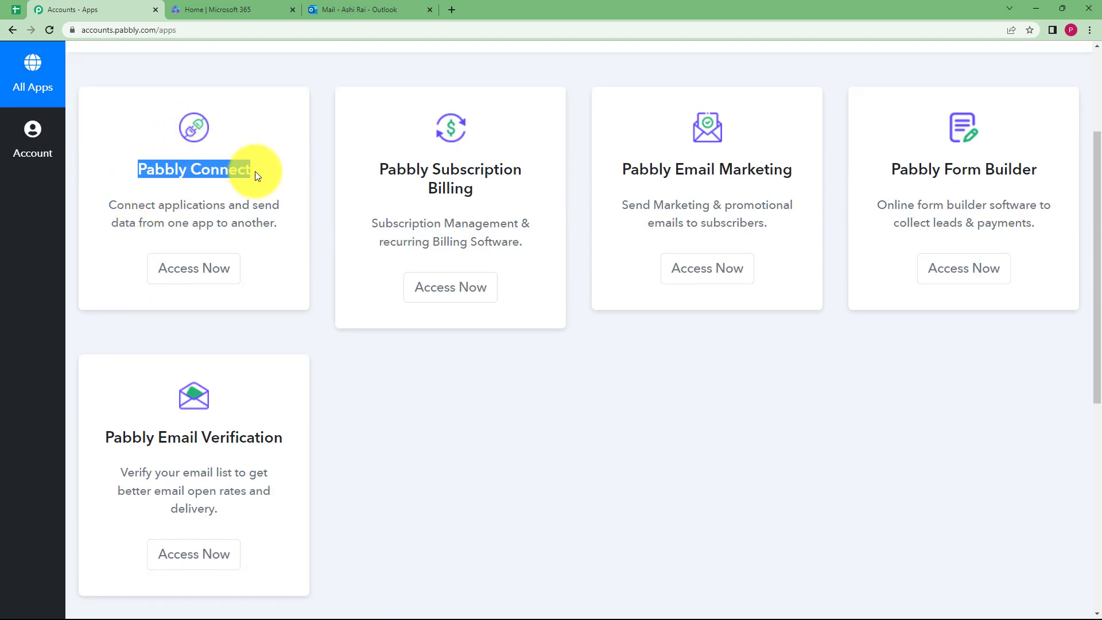
{"action": "left_click", "coordinate": [228, 271]}
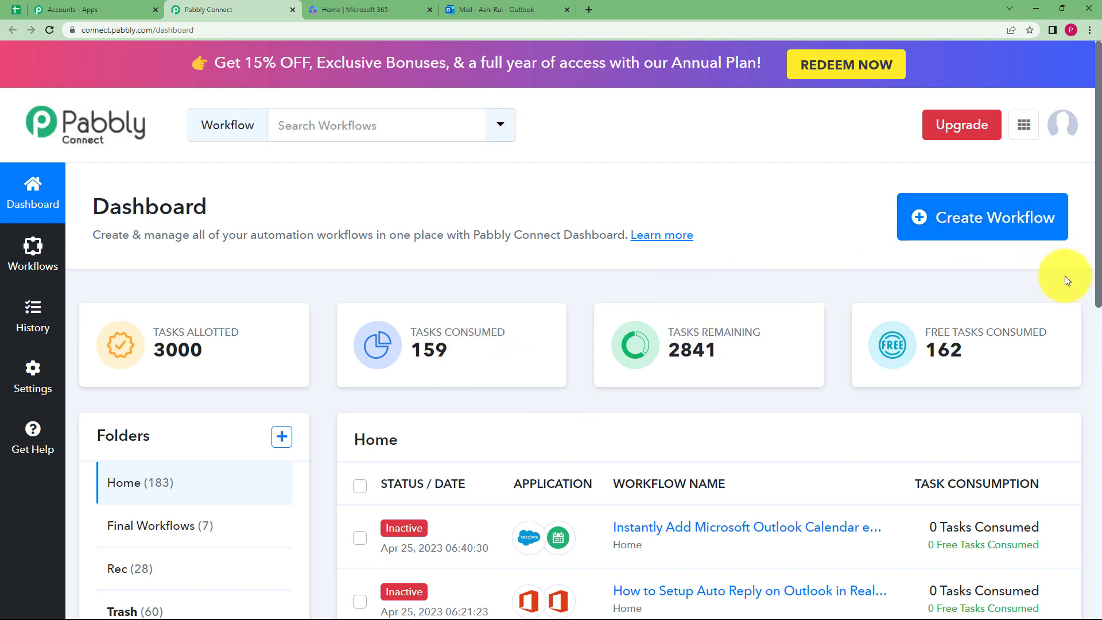
{"action": "left_click", "coordinate": [997, 230]}
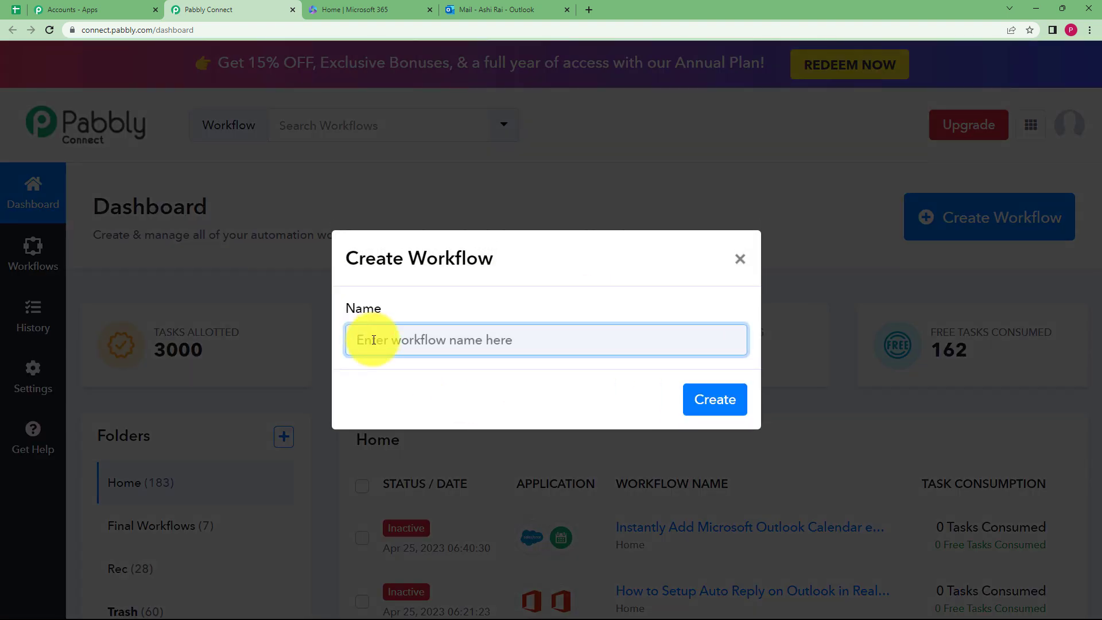
{"action": "type", "text": "Se"}
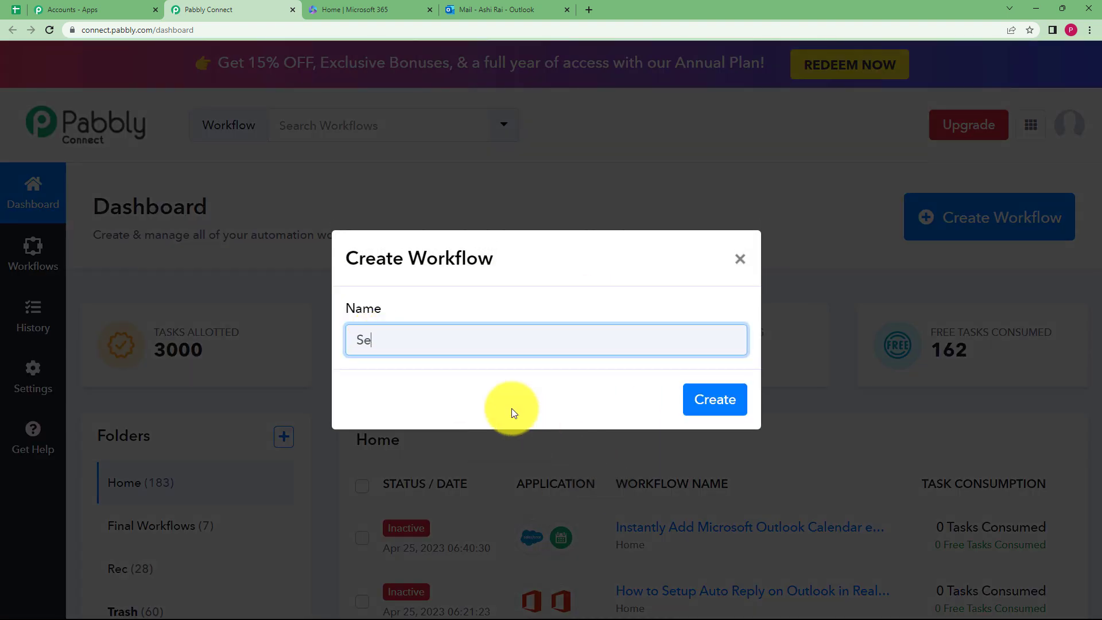
{"action": "type", "text": "t up auto reply in Outlook in Real Time"}
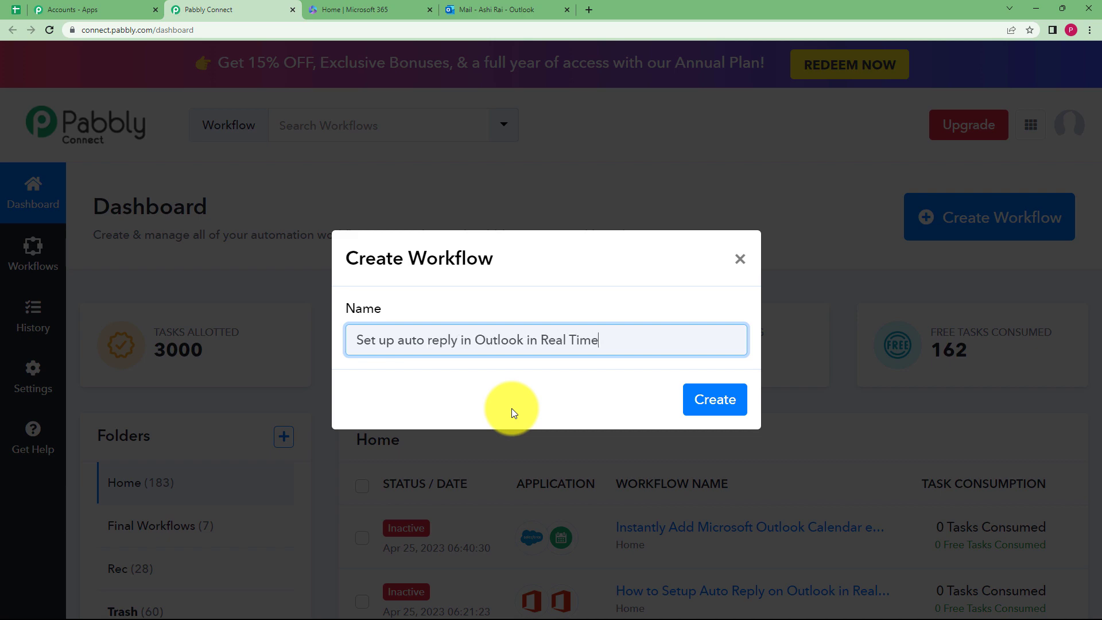
{"action": "left_click", "coordinate": [737, 400]}
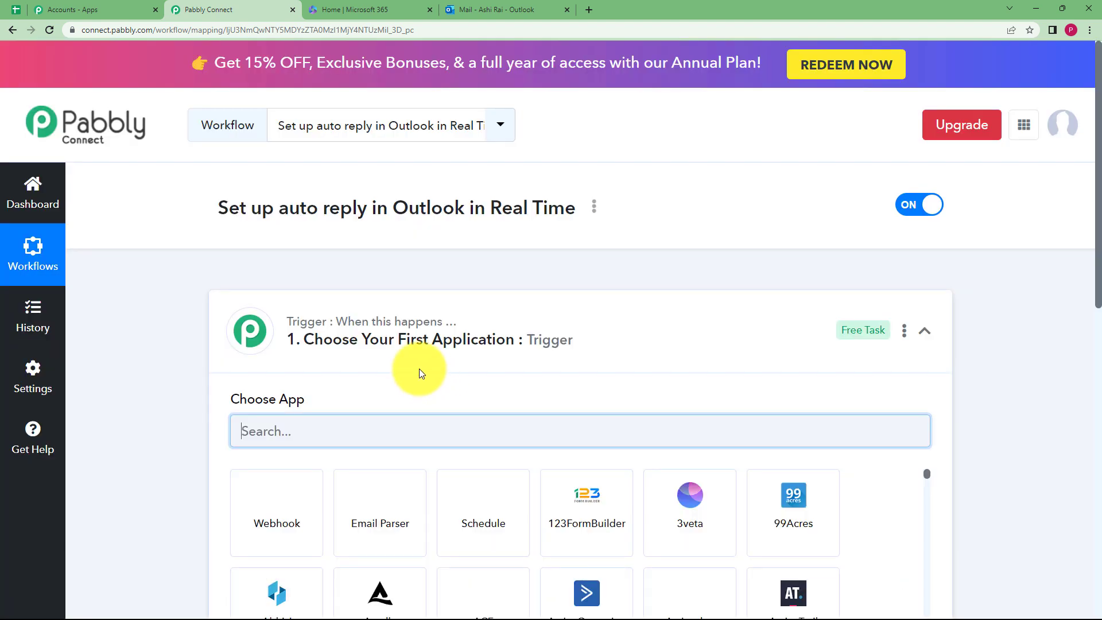
{"action": "left_click", "coordinate": [362, 344]}
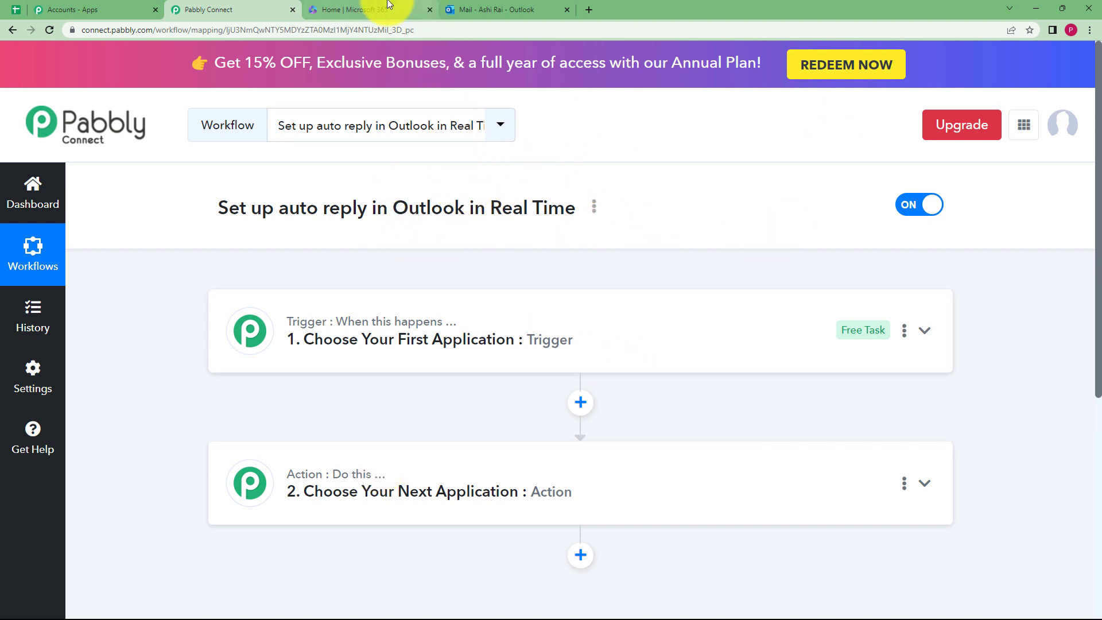
{"action": "left_click", "coordinate": [453, 9]}
{"action": "left_click", "coordinate": [209, 7]}
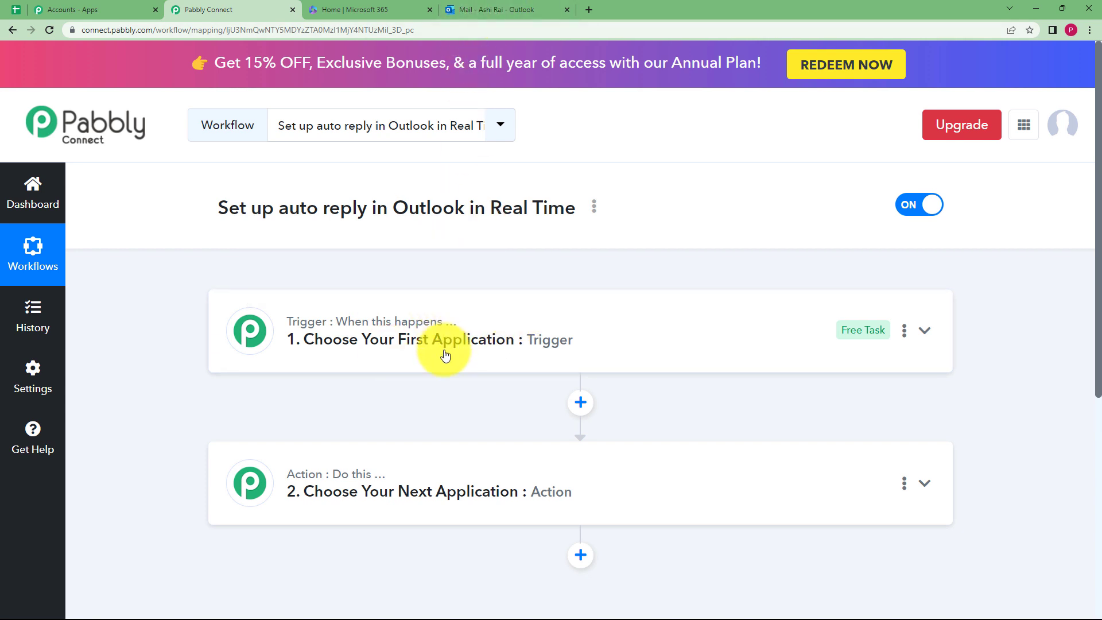
{"action": "scroll", "coordinate": [257, 391], "scroll_direction": "down", "scroll_amount": 2}
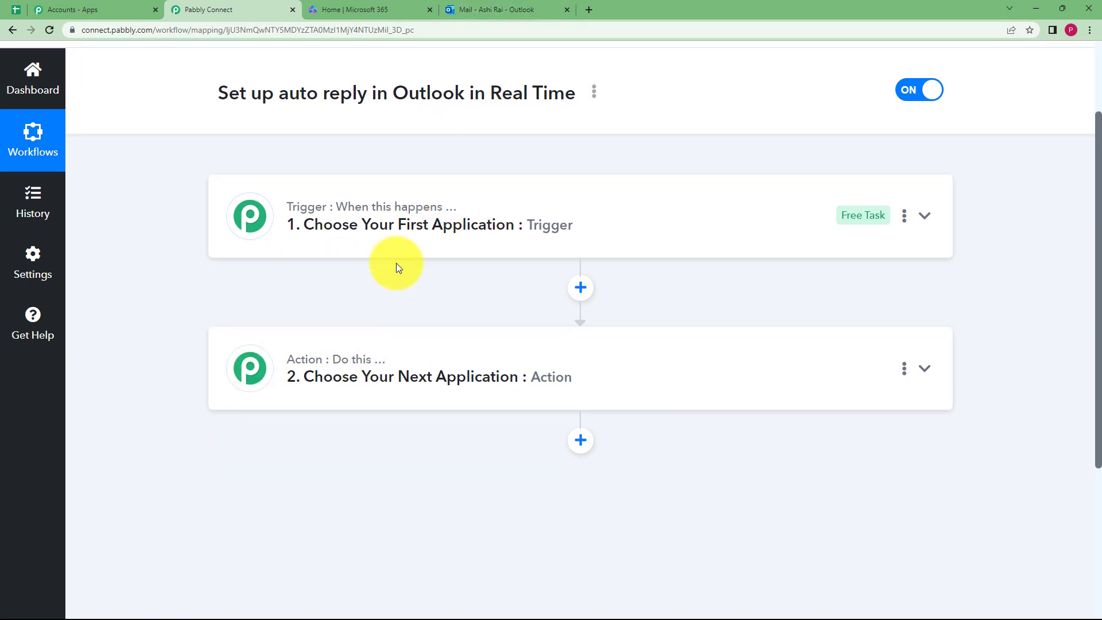
{"action": "scroll", "coordinate": [550, 296], "scroll_direction": "up", "scroll_amount": 1}
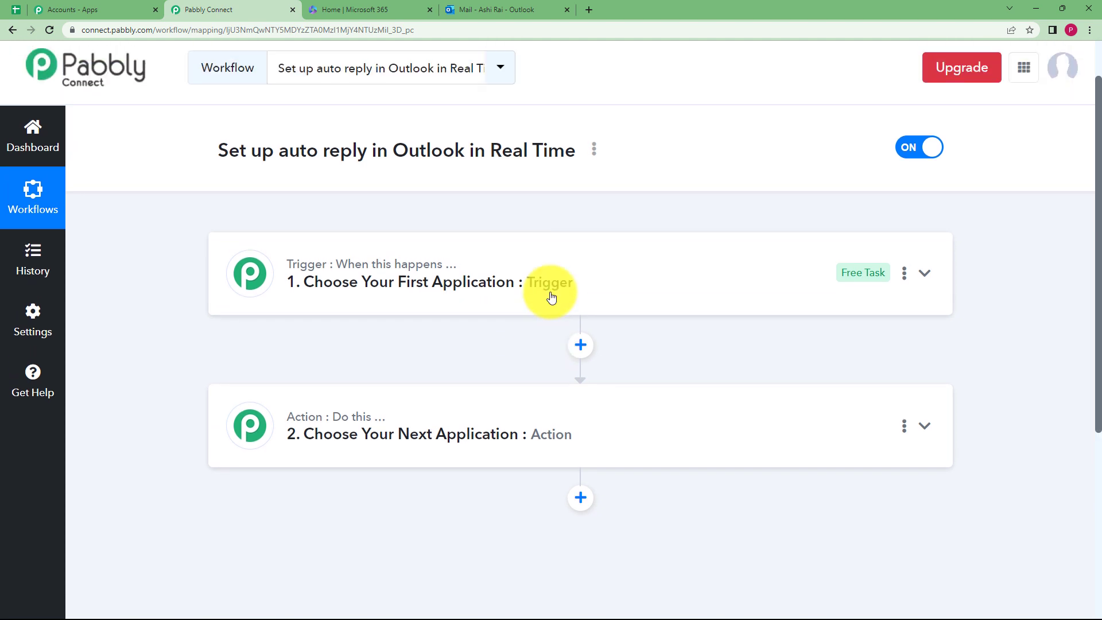
{"action": "mouse_move", "coordinate": [370, 257]}
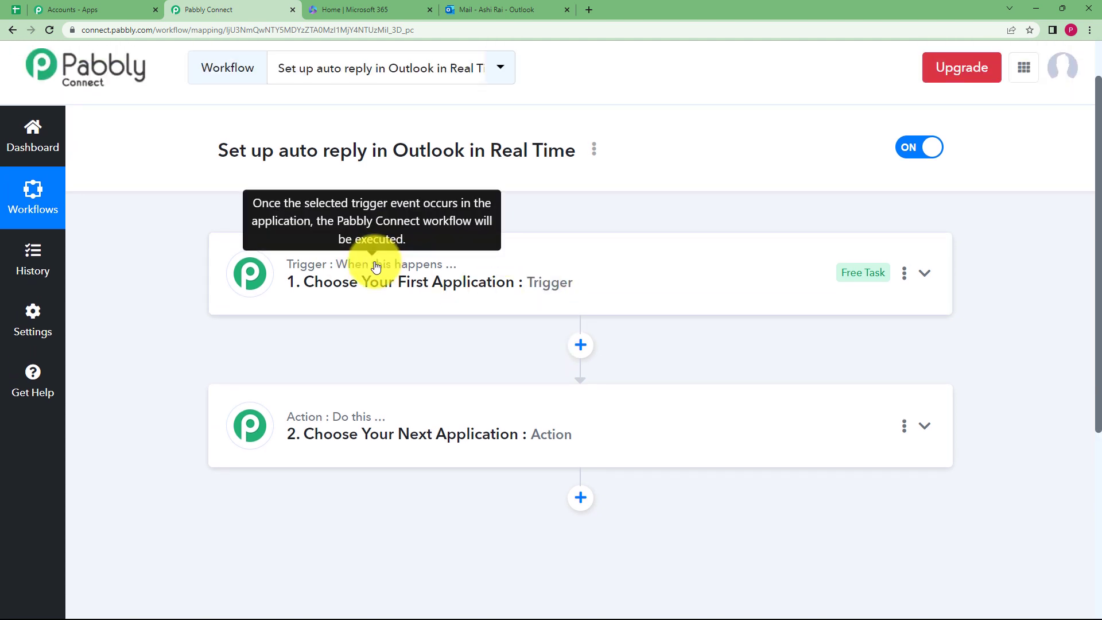
{"action": "left_click", "coordinate": [376, 267]}
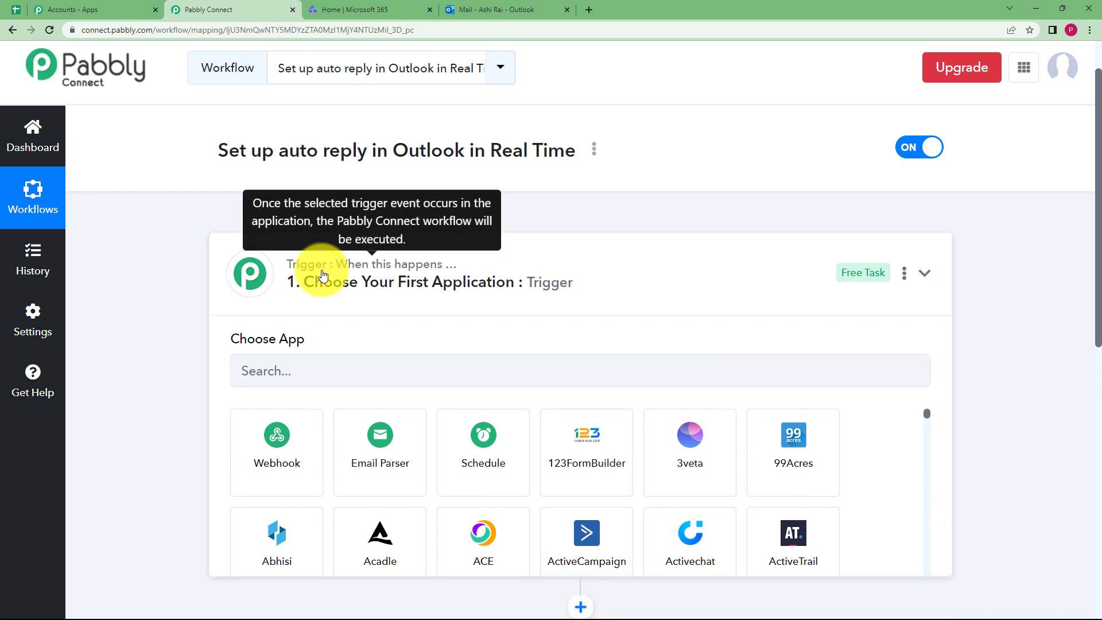
{"action": "left_click", "coordinate": [327, 290]}
{"action": "left_click", "coordinate": [341, 394]}
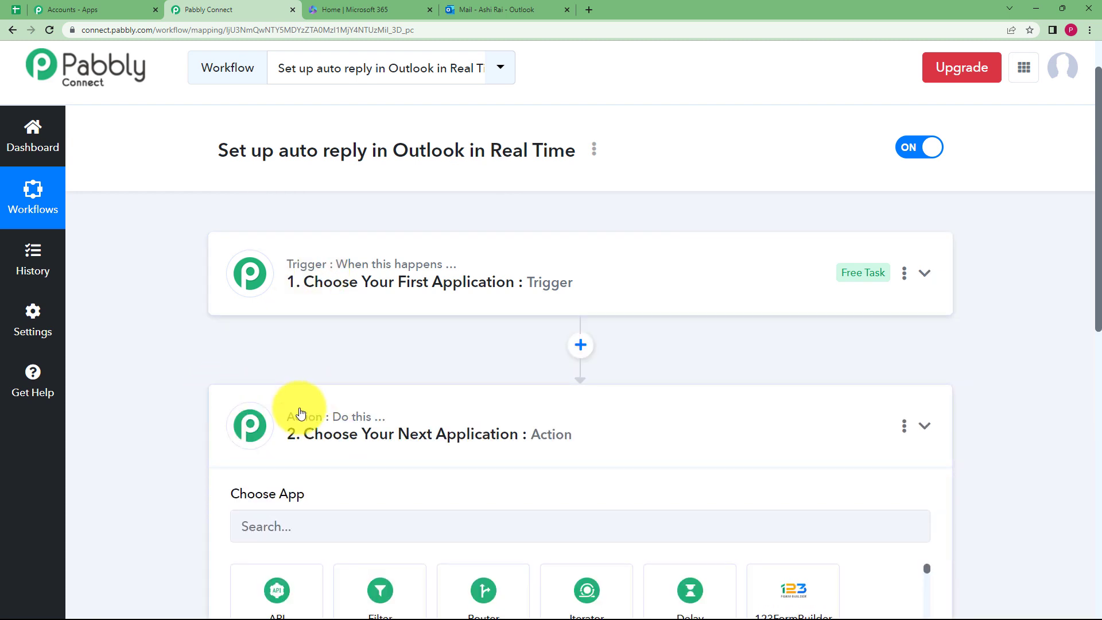
{"action": "left_click", "coordinate": [301, 413]}
{"action": "left_click", "coordinate": [359, 284]}
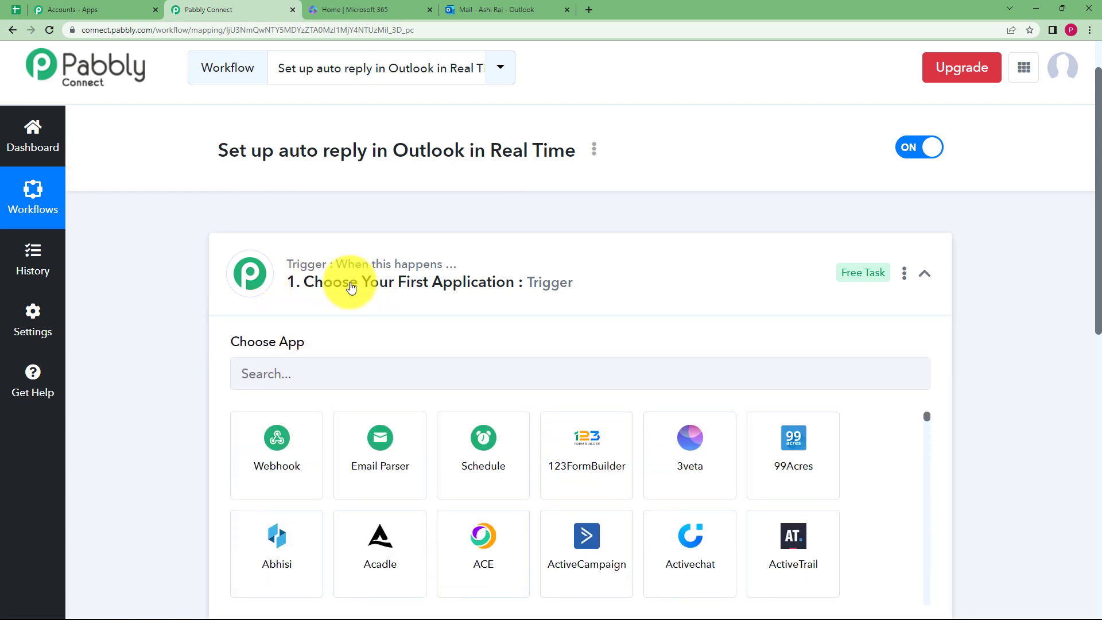
{"action": "left_click", "coordinate": [351, 287]}
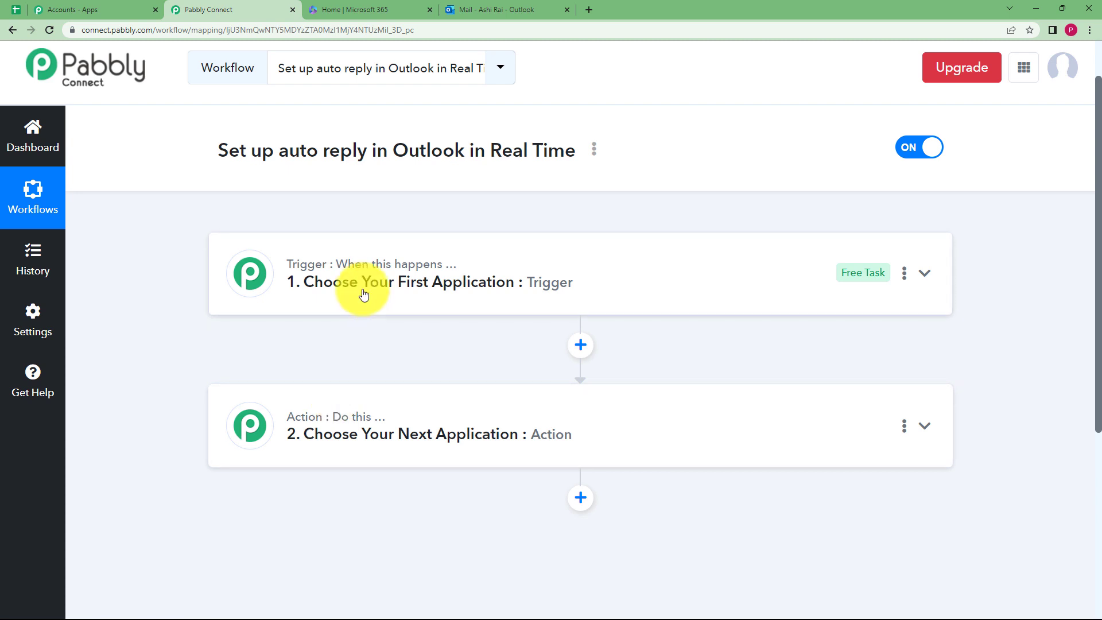
{"action": "left_click", "coordinate": [363, 294]}
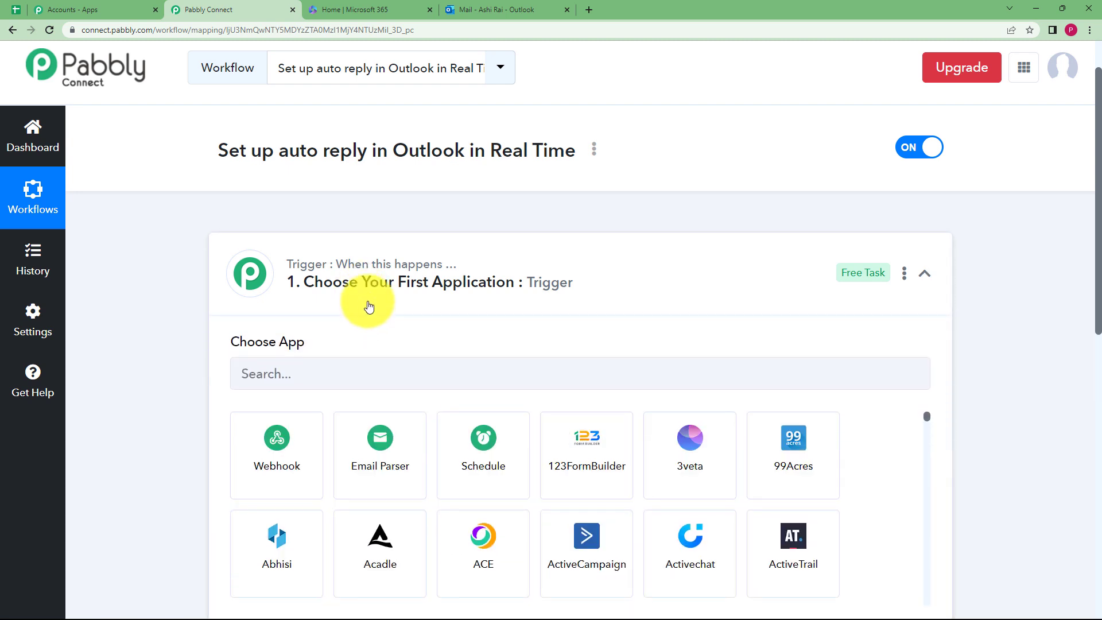
{"action": "left_click", "coordinate": [366, 289]}
{"action": "left_click", "coordinate": [367, 287]}
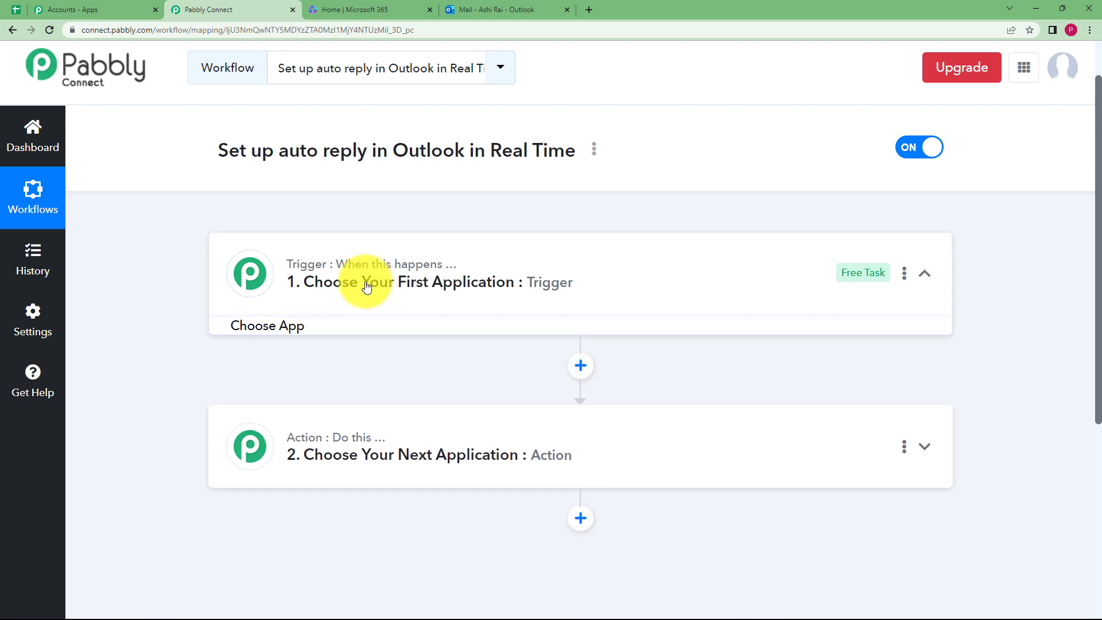
{"action": "left_click", "coordinate": [351, 372]}
- Set the trigger to Microsoft Office 365 with the New Mail event
{"action": "type", "text": "micro"}
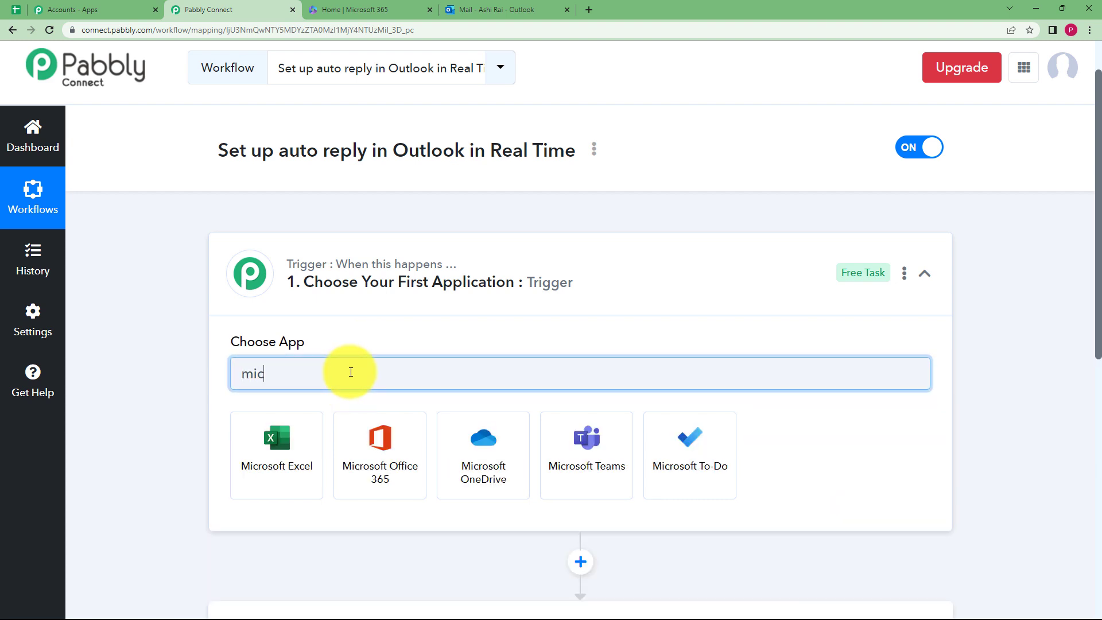
{"action": "left_click", "coordinate": [357, 448]}
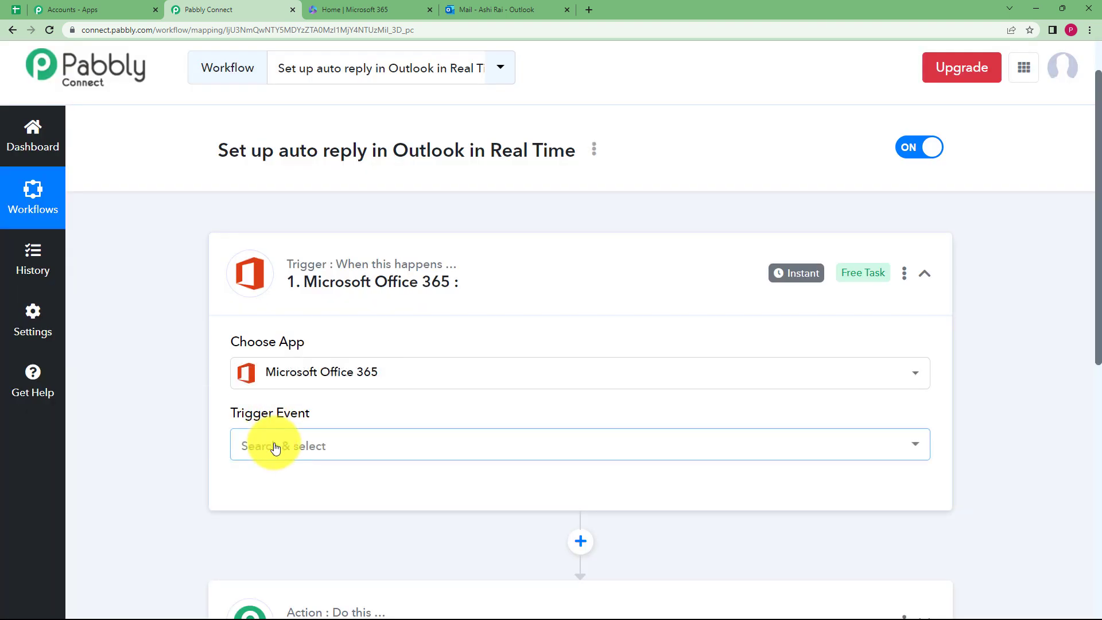
{"action": "left_click", "coordinate": [270, 447]}
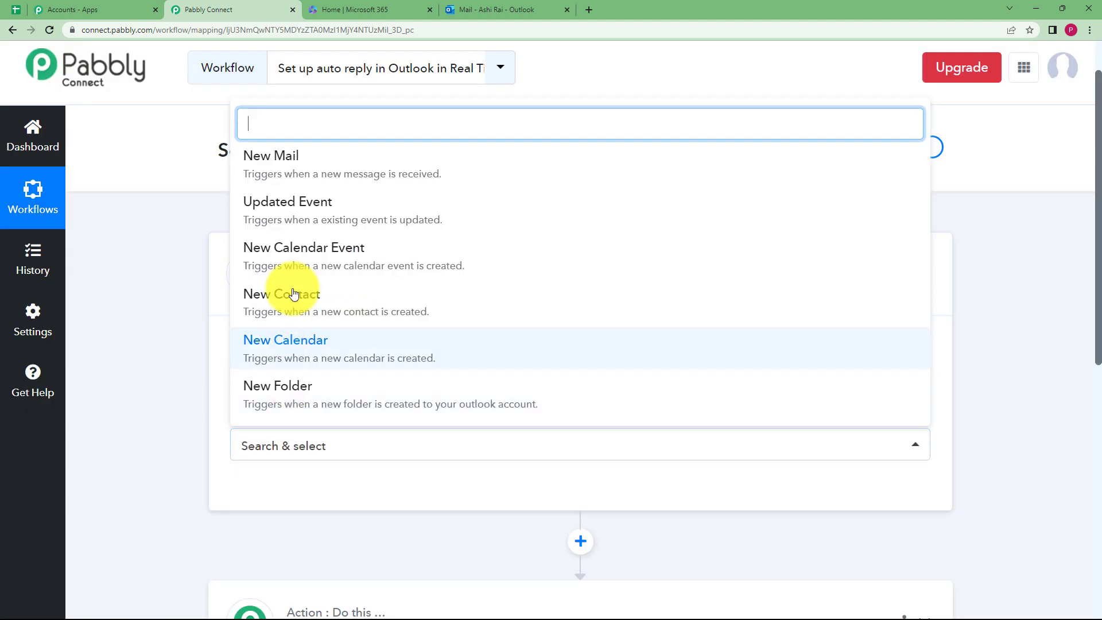
{"action": "left_click", "coordinate": [306, 176]}
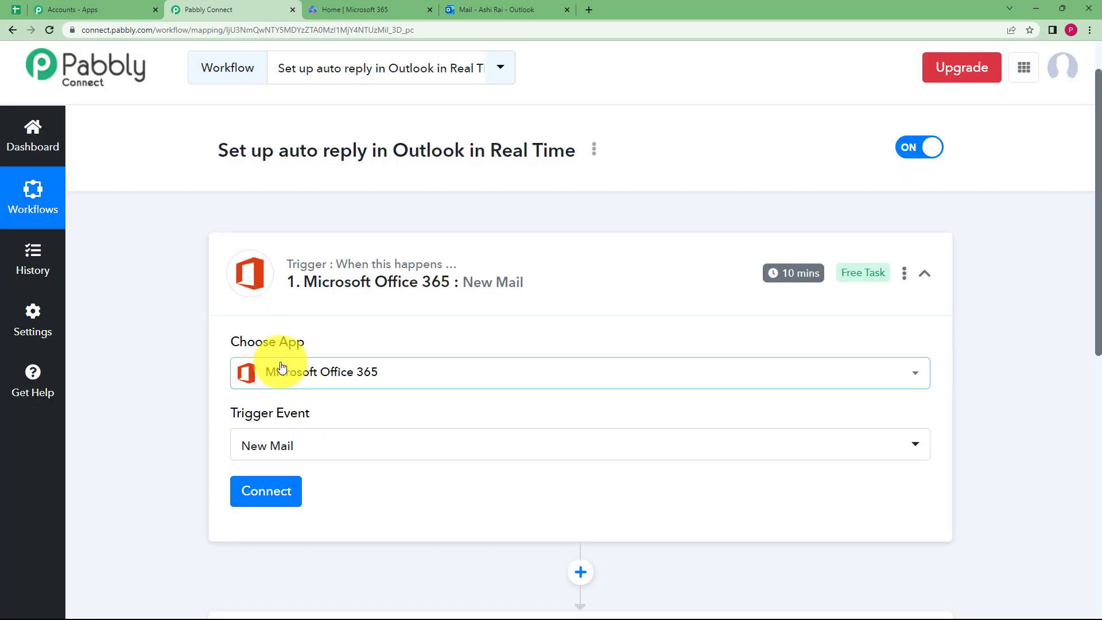
- Connect a new Microsoft Office 365 account to the trigger and grant the requested permissions
{"action": "left_click", "coordinate": [258, 490]}
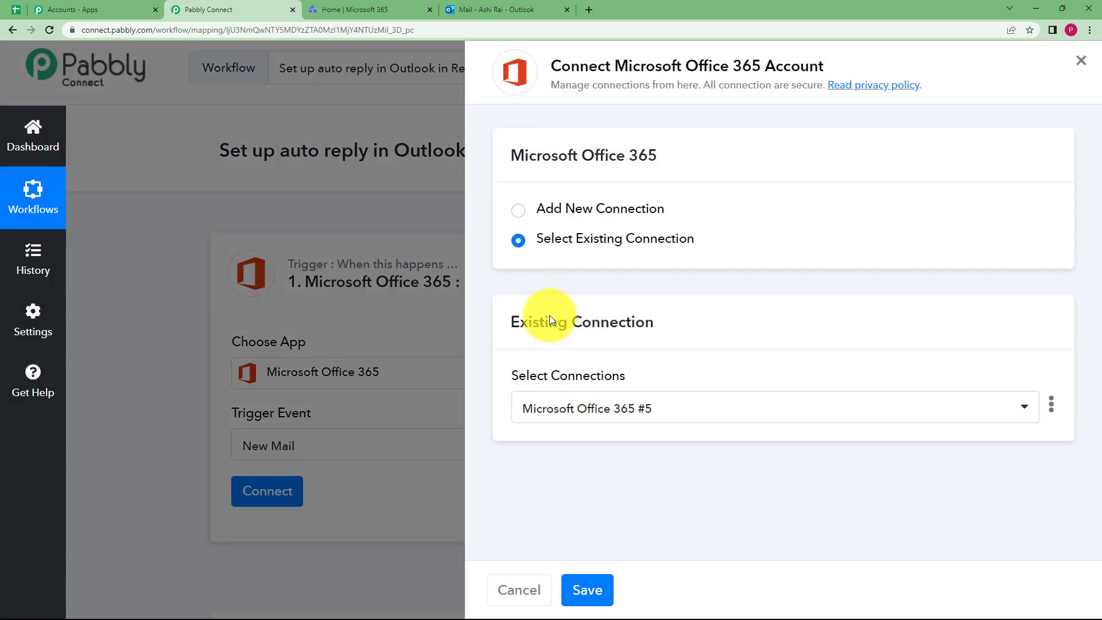
{"action": "left_click", "coordinate": [571, 211]}
{"action": "left_click", "coordinate": [602, 395]}
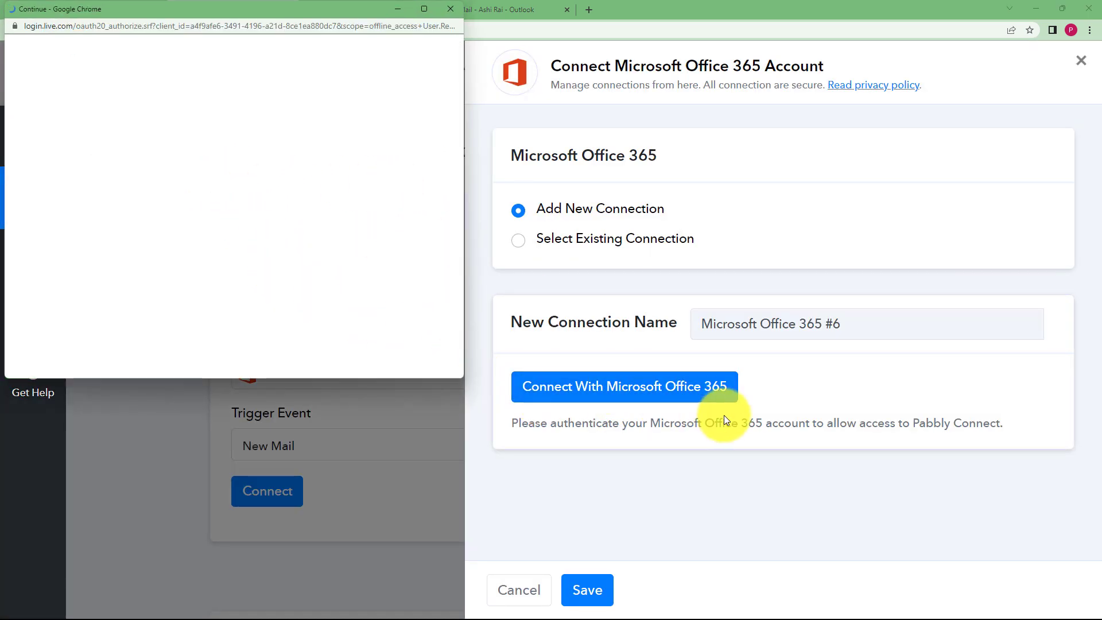
{"action": "scroll", "coordinate": [326, 216], "scroll_direction": "down", "scroll_amount": 10}
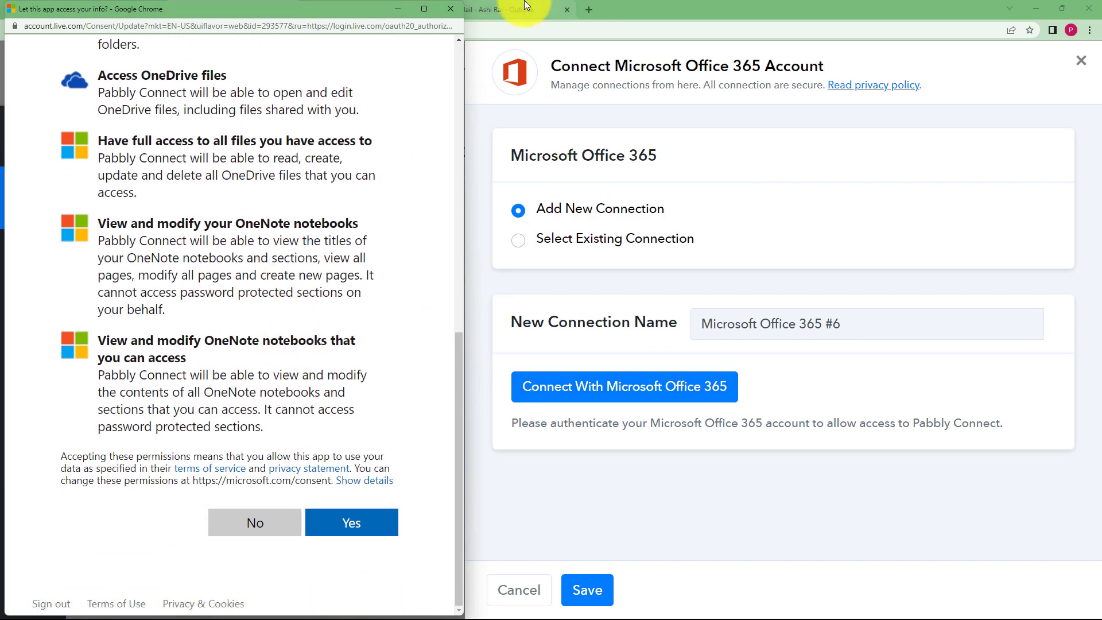
{"action": "left_click", "coordinate": [332, 533]}
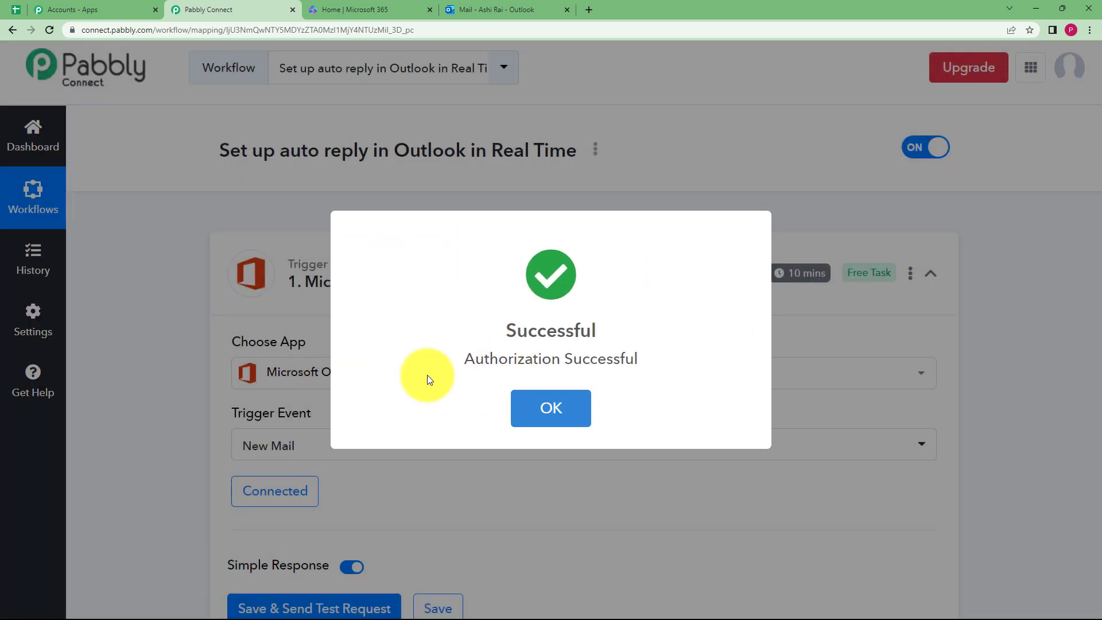
{"action": "scroll", "coordinate": [205, 461], "scroll_direction": "down", "scroll_amount": 4}
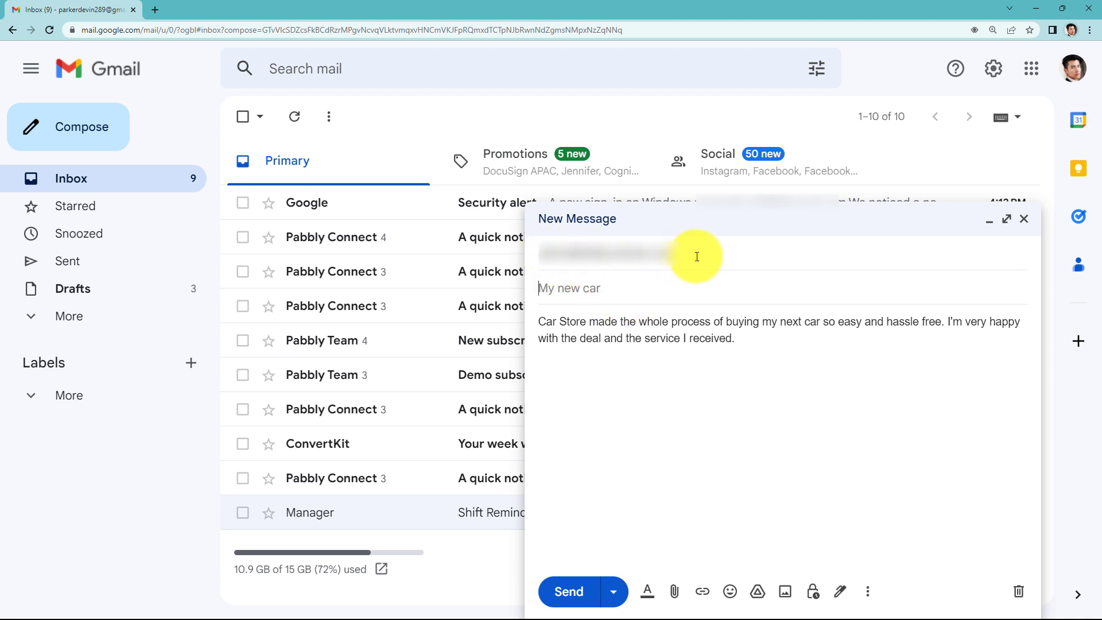
- Change the subject to 'Review', send the Car Store review email, and dismiss the sent notice
{"action": "left_click", "coordinate": [602, 285]}
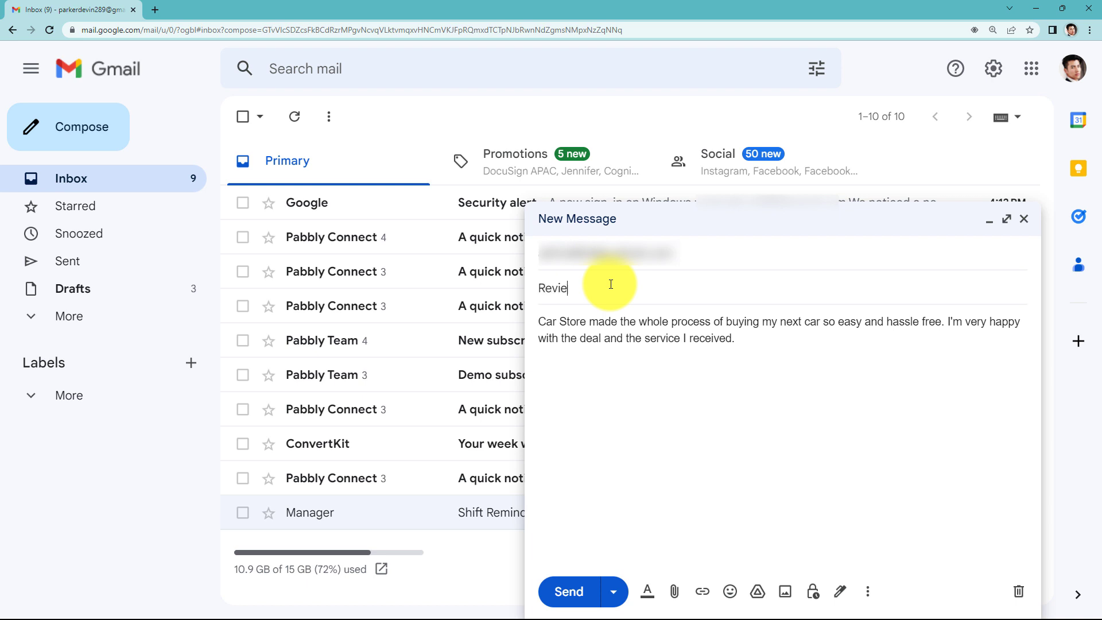
{"action": "left_click", "coordinate": [570, 591]}
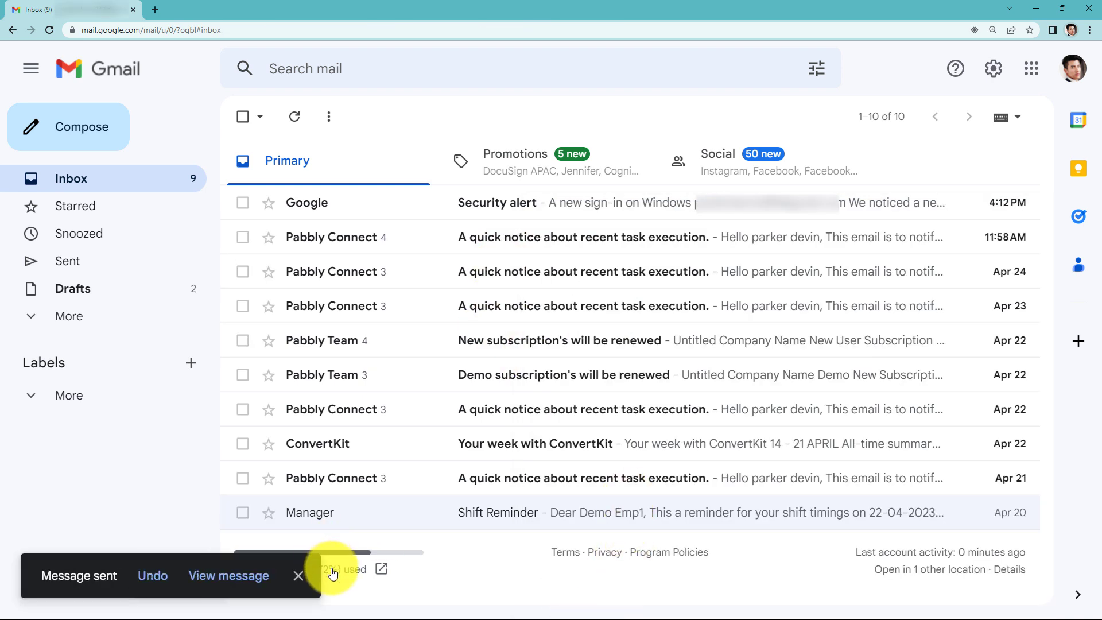
{"action": "left_click", "coordinate": [300, 576]}
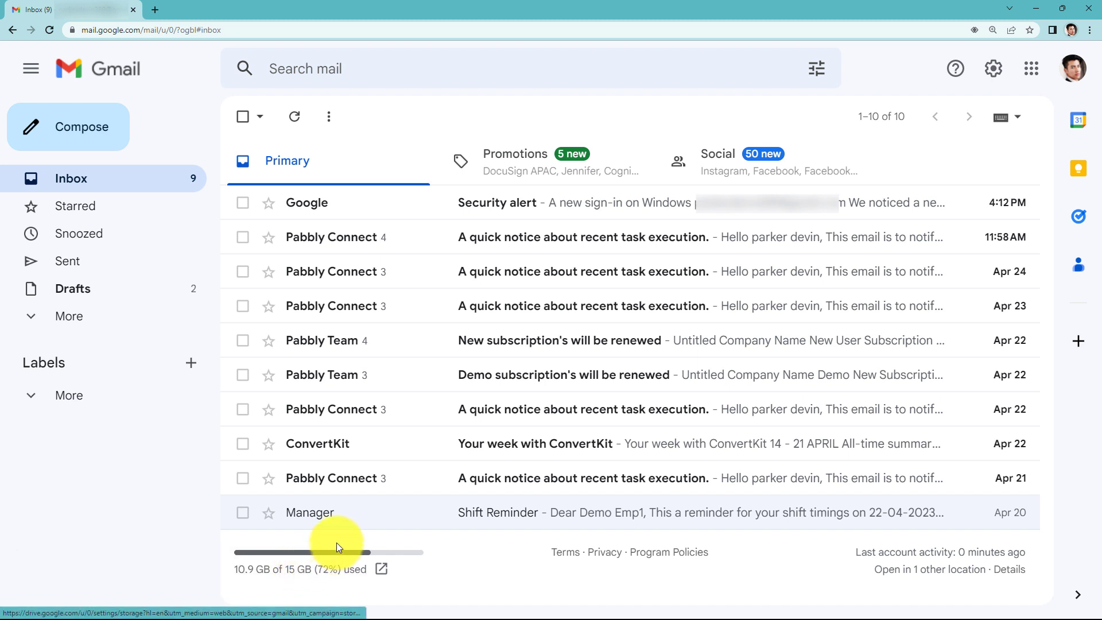
- Open the new Review email in Outlook, then re-run the trigger's Save & Send Test Request
{"action": "key", "text": "alt+Tab"}
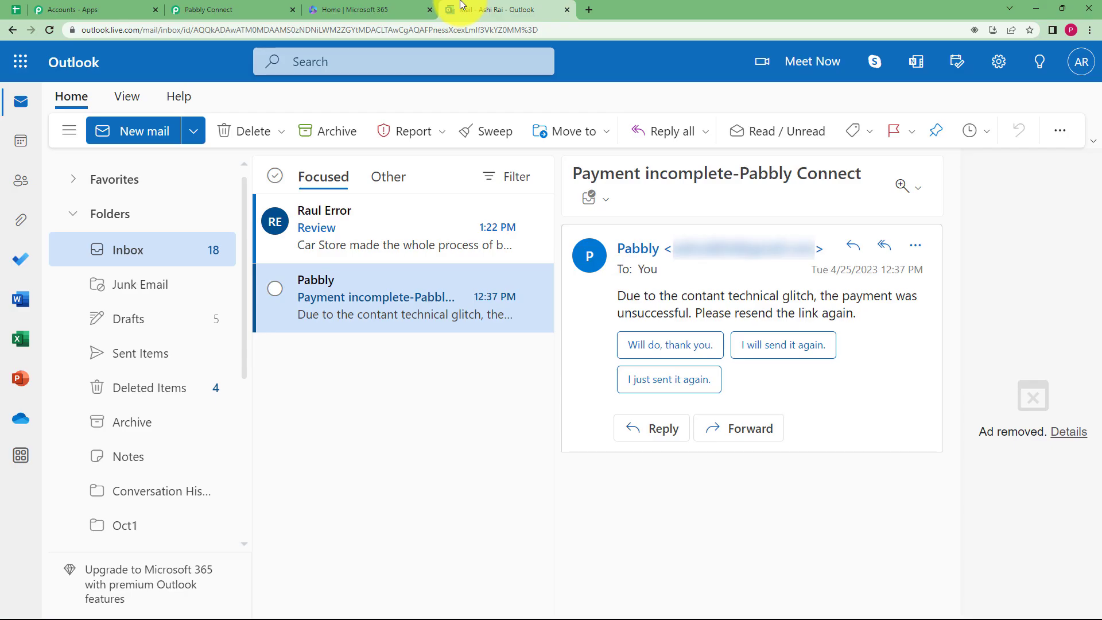
{"action": "left_click", "coordinate": [49, 29]}
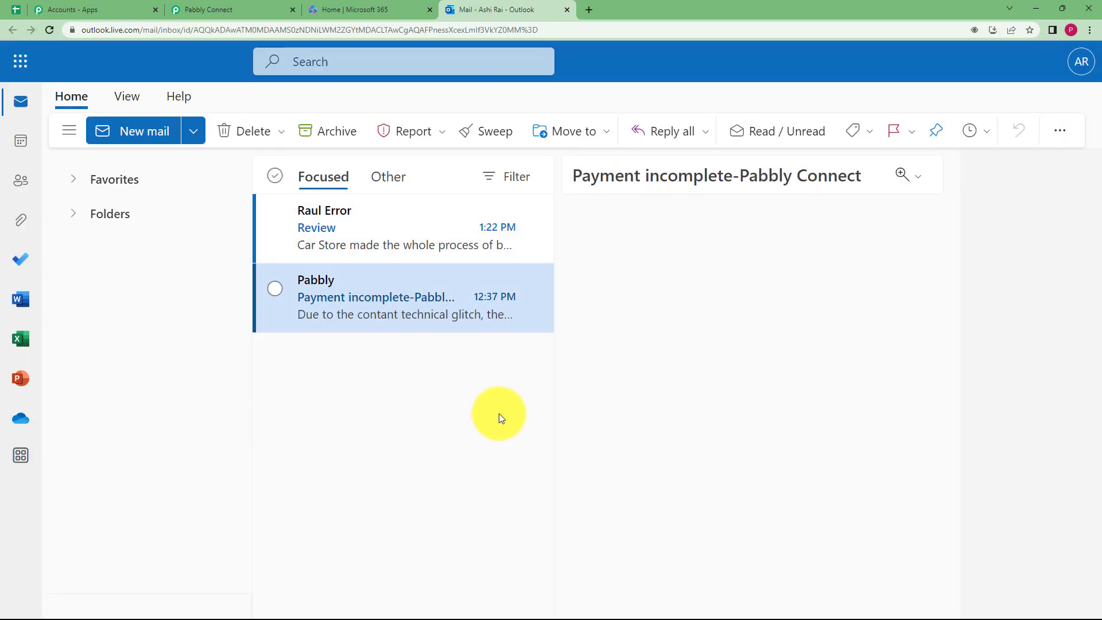
{"action": "left_click", "coordinate": [383, 230]}
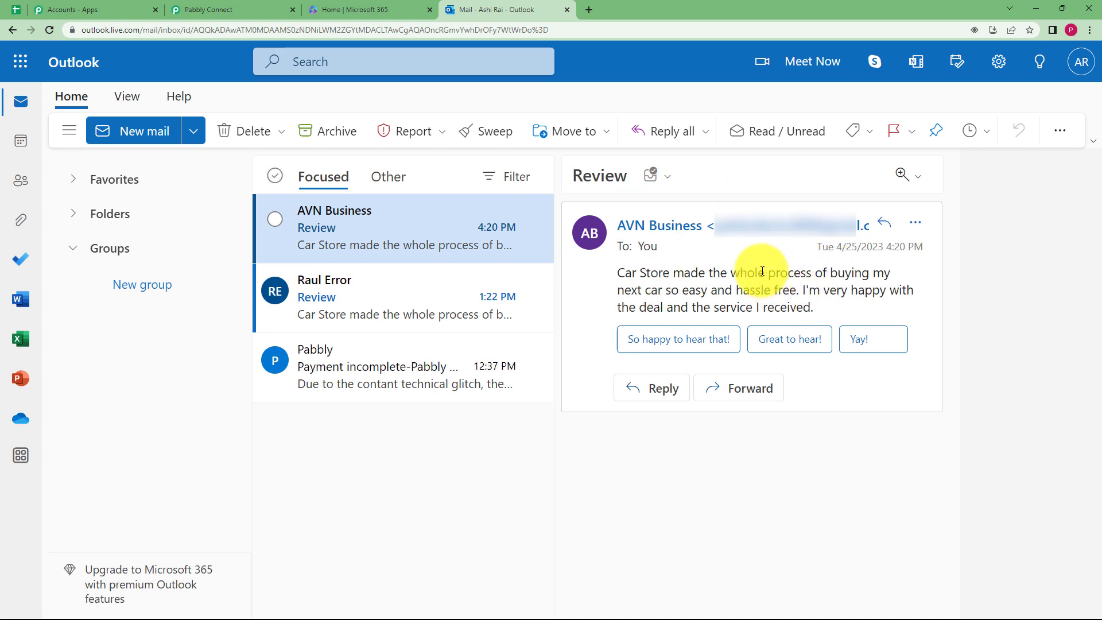
{"action": "left_click", "coordinate": [209, 9]}
{"action": "left_click", "coordinate": [326, 381]}
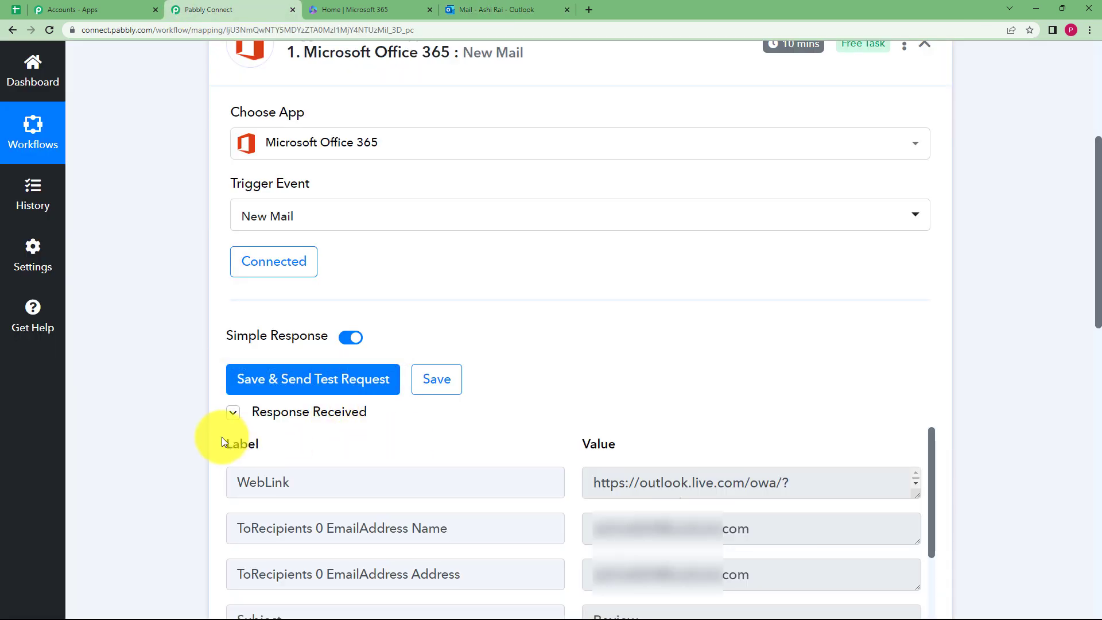
- Check that the trigger response shows Subject 'Review' and the email's BodyPreview
{"action": "scroll", "coordinate": [222, 436], "scroll_direction": "down", "scroll_amount": 3}
{"action": "scroll", "coordinate": [531, 399], "scroll_direction": "down", "scroll_amount": 6}
{"action": "scroll", "coordinate": [643, 299], "scroll_direction": "up", "scroll_amount": 10}
{"action": "left_click_drag", "start_coordinate": [640, 448], "coordinate": [566, 479]}
{"action": "left_click", "coordinate": [576, 480]}
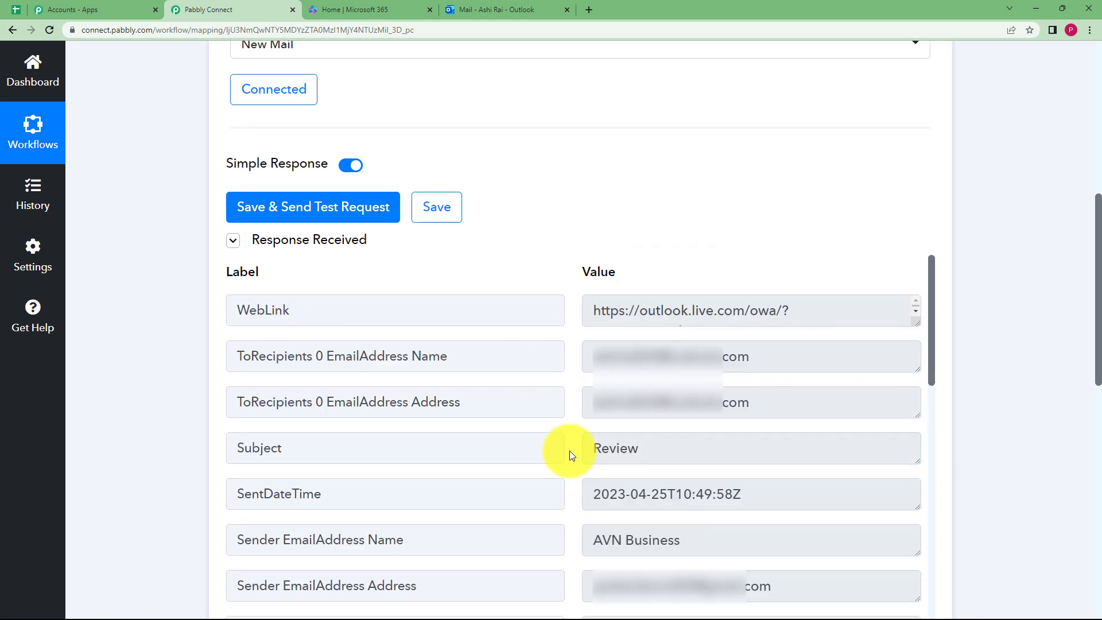
{"action": "scroll", "coordinate": [572, 455], "scroll_direction": "down", "scroll_amount": 15}
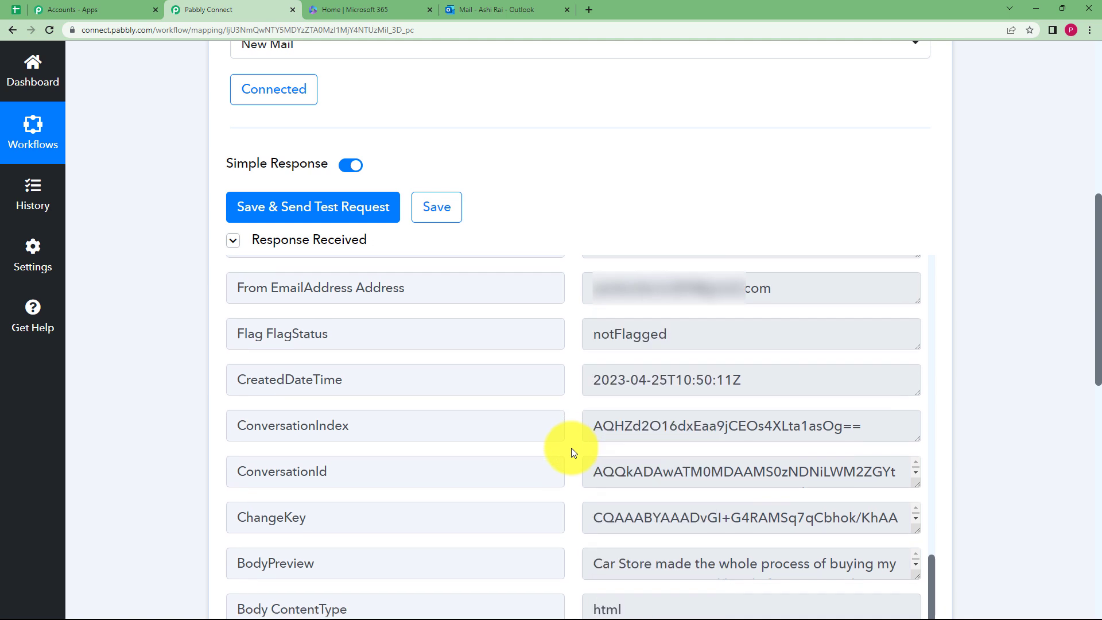
{"action": "left_click_drag", "start_coordinate": [581, 563], "coordinate": [874, 573]}
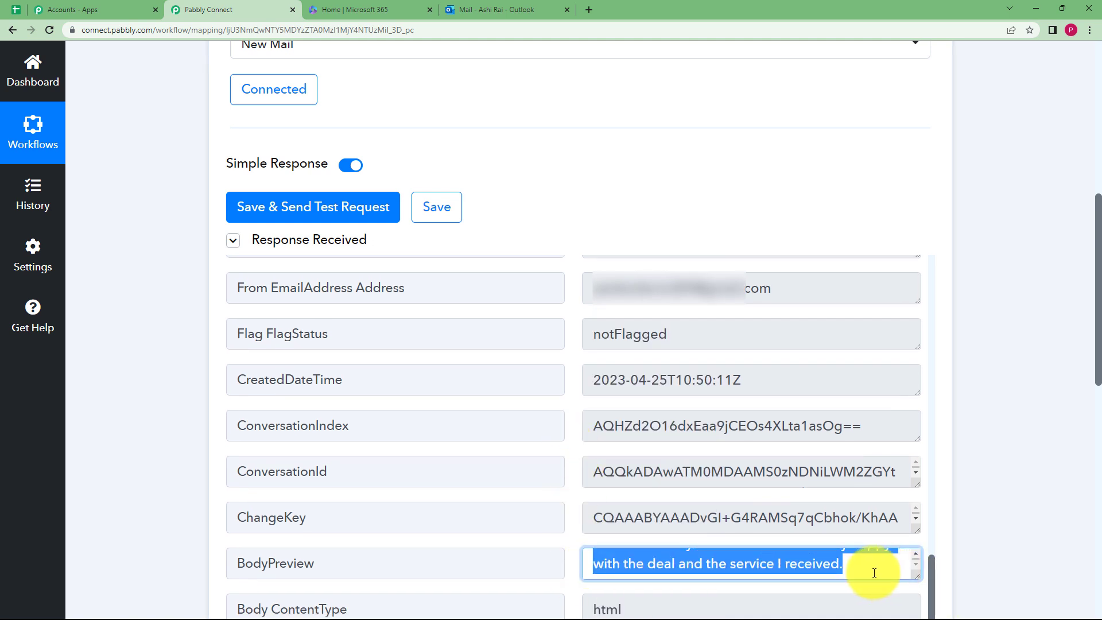
{"action": "left_click", "coordinate": [839, 572]}
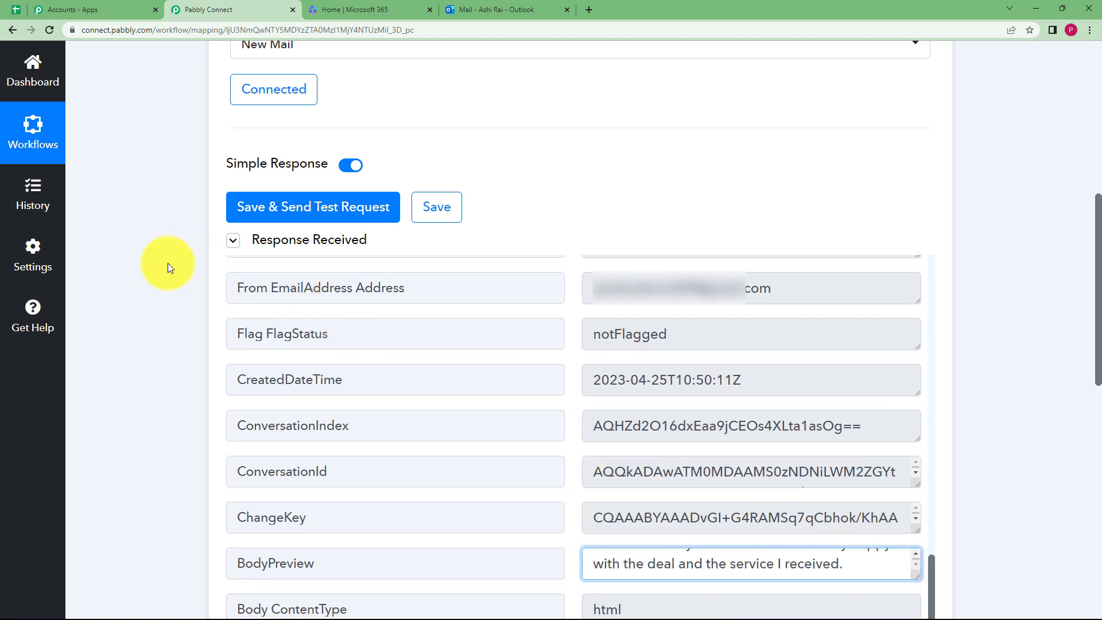
- Collapse the trigger step, expand step 2 and start choosing its app
{"action": "left_click", "coordinate": [233, 240]}
{"action": "scroll", "coordinate": [150, 354], "scroll_direction": "up", "scroll_amount": 8}
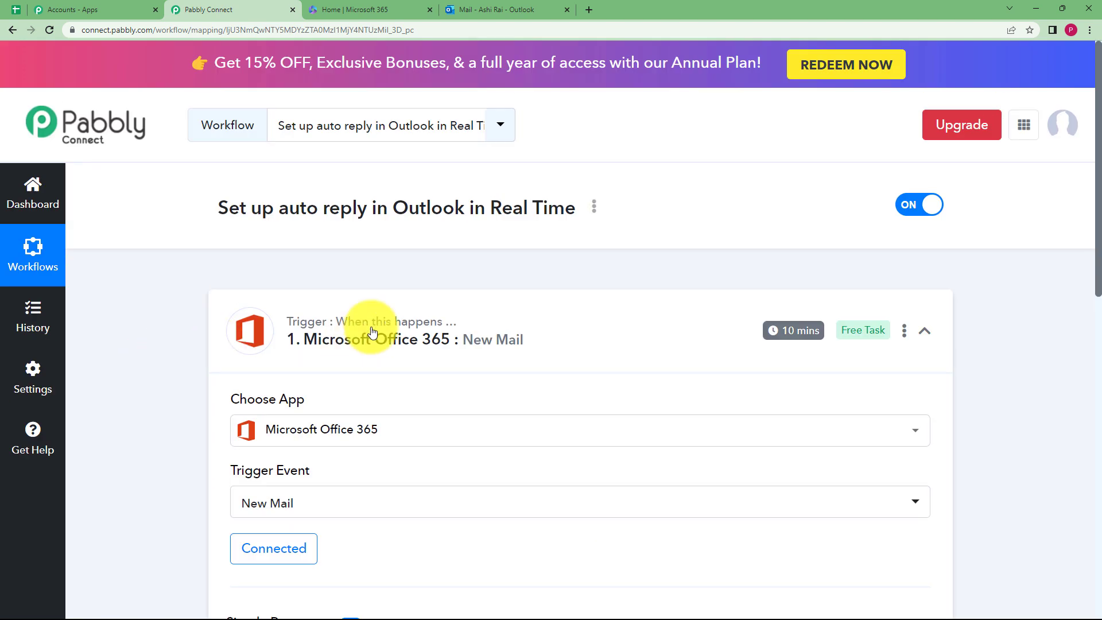
{"action": "left_click", "coordinate": [379, 313]}
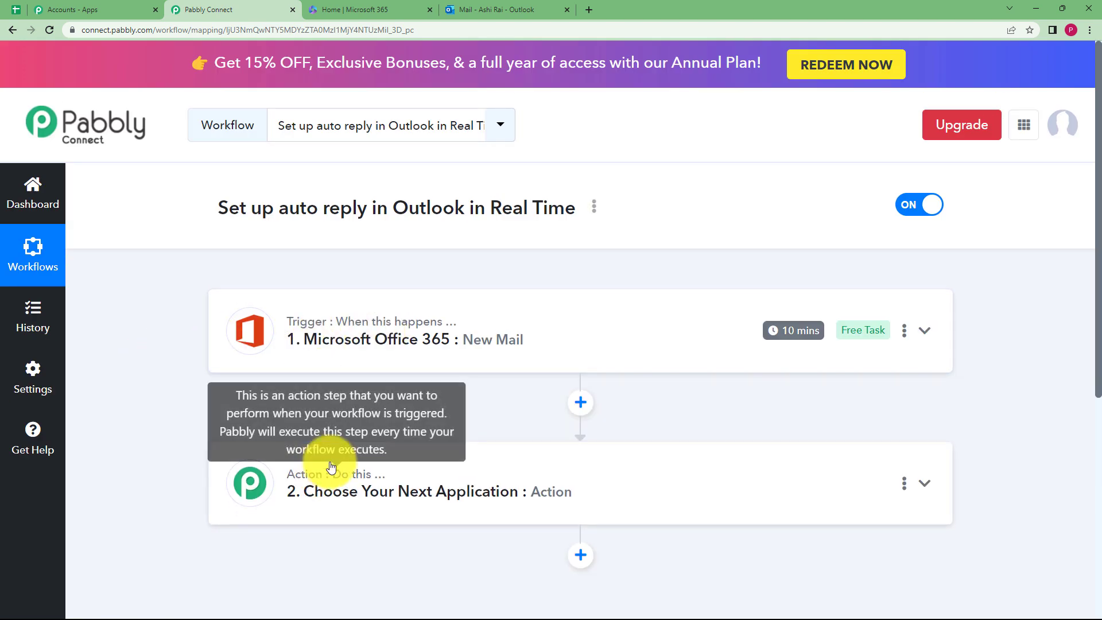
{"action": "left_click", "coordinate": [247, 476]}
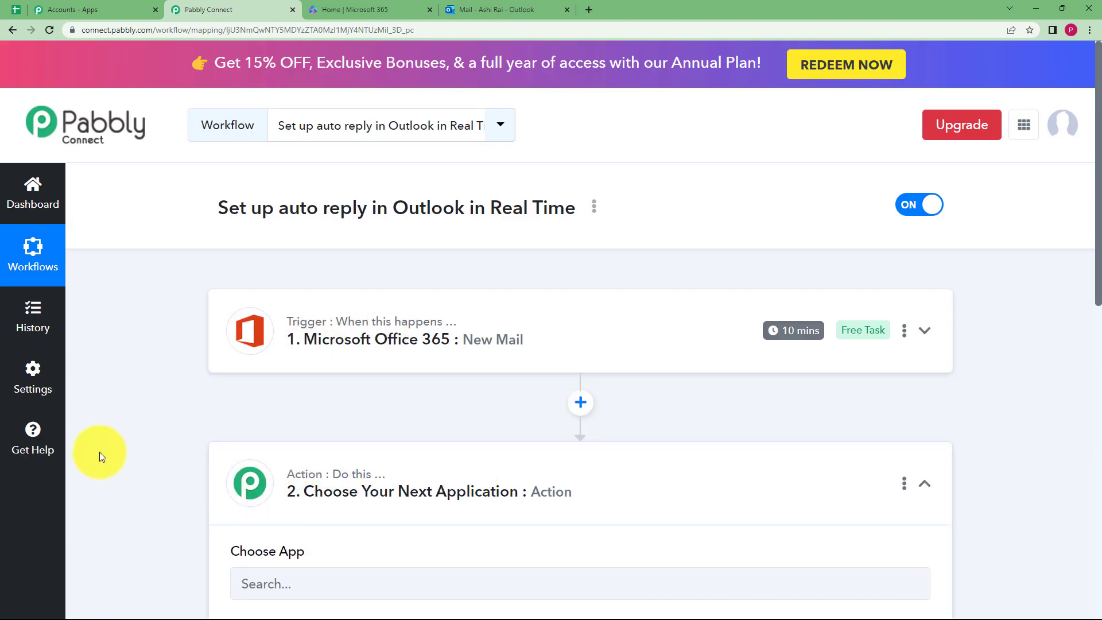
{"action": "scroll", "coordinate": [99, 453], "scroll_direction": "down", "scroll_amount": 3}
{"action": "left_click", "coordinate": [283, 414]}
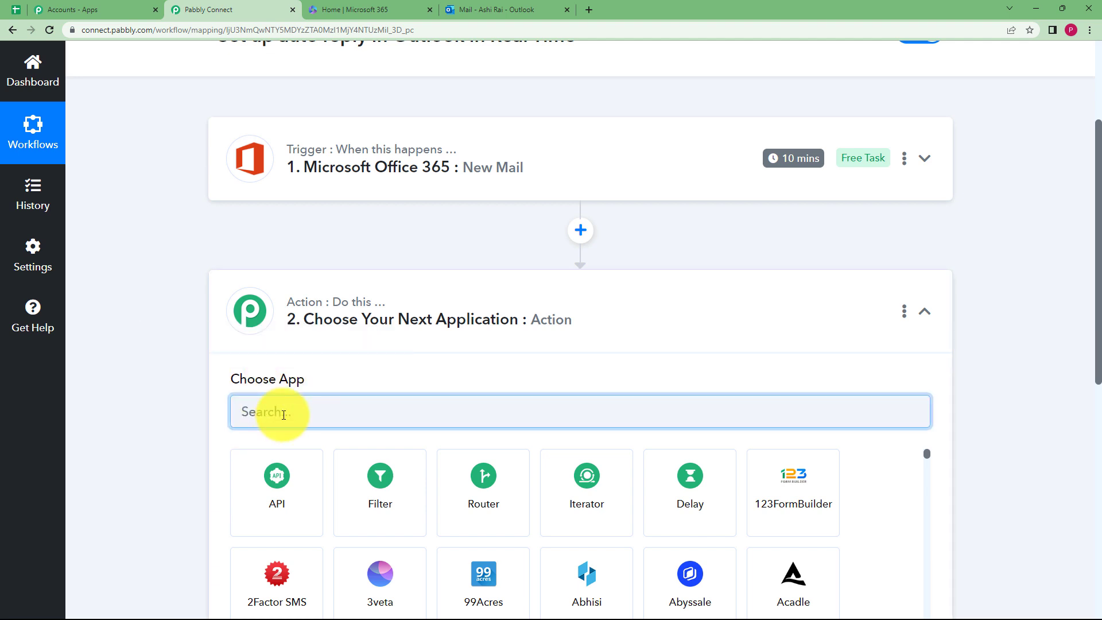
- Make step 2 a Filter on the New Mail Subject field
{"action": "type", "text": "filte"}
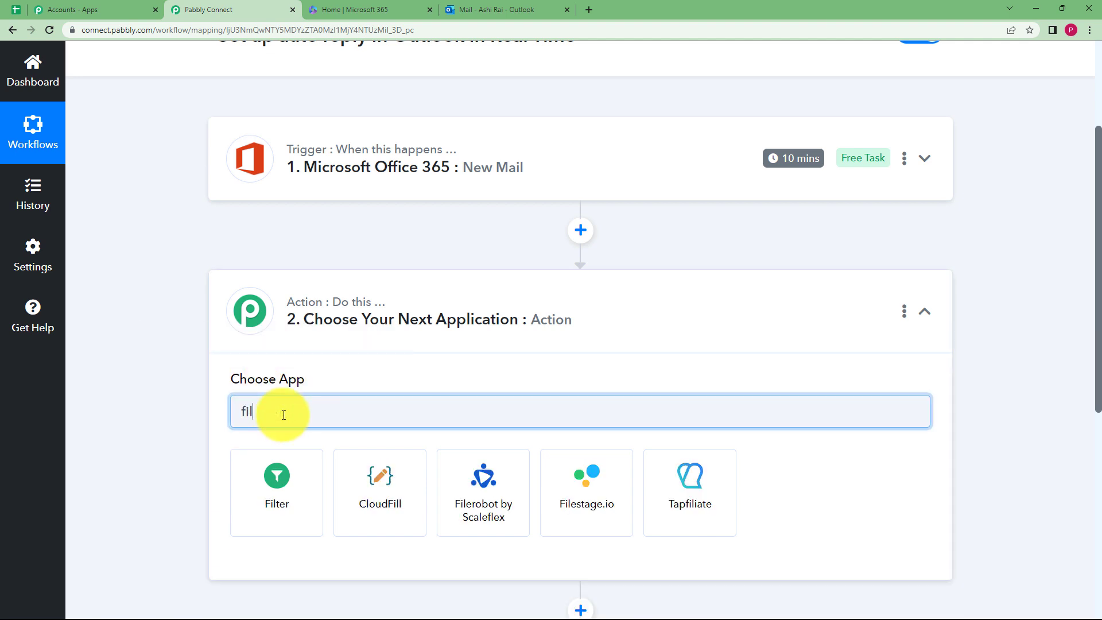
{"action": "type", "text": "r"}
{"action": "left_click", "coordinate": [281, 485]}
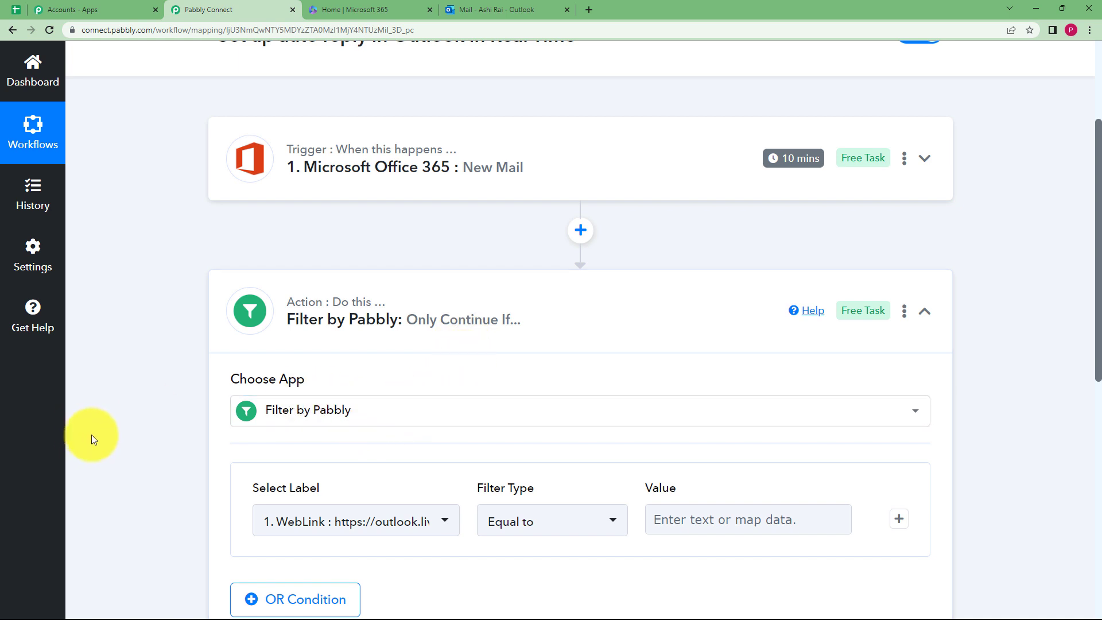
{"action": "scroll", "coordinate": [334, 323], "scroll_direction": "down", "scroll_amount": 2}
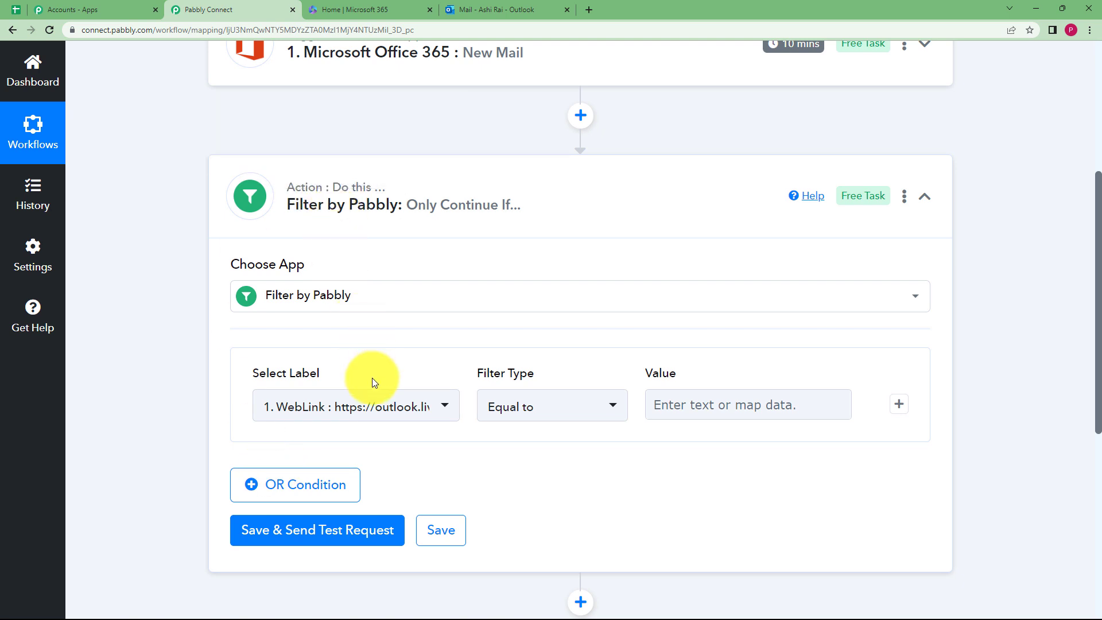
{"action": "left_click", "coordinate": [364, 412]}
{"action": "type", "text": "subj"}
{"action": "key", "text": "BackSpace"}
{"action": "key", "text": "BackSpace"}
{"action": "key", "text": "BackSpace"}
{"action": "key", "text": "BackSpace"}
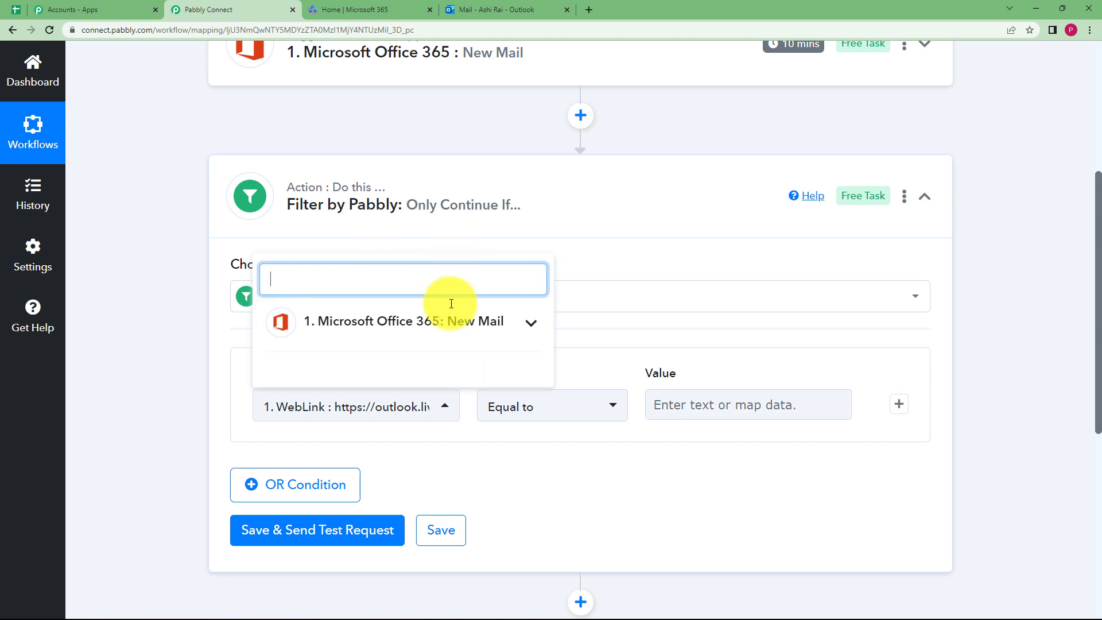
{"action": "left_click", "coordinate": [453, 319]}
{"action": "left_click", "coordinate": [412, 473]}
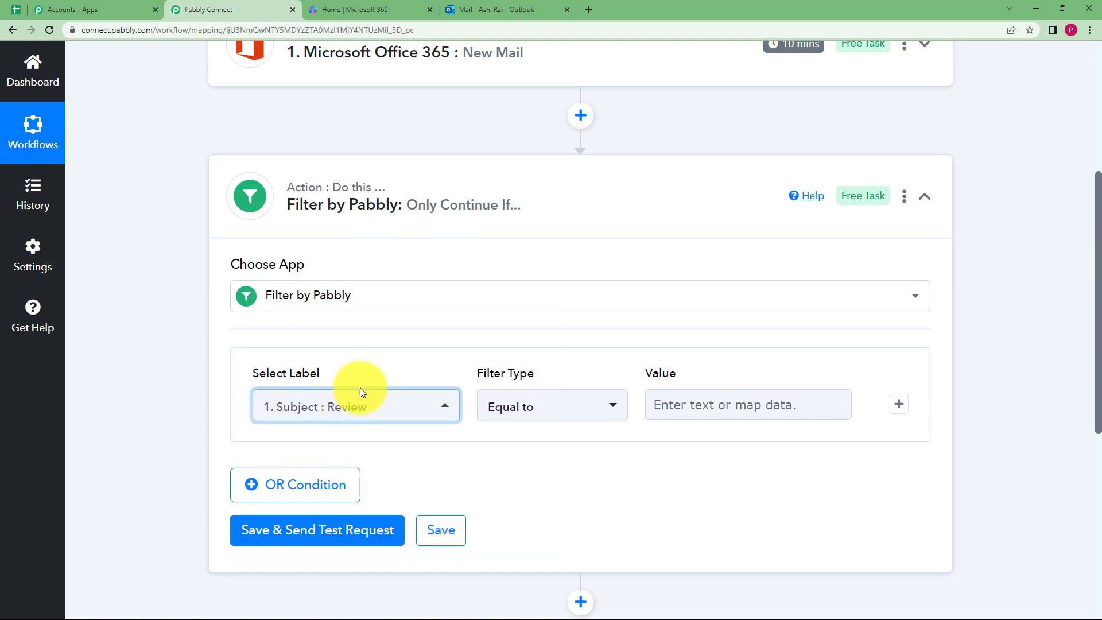
- Set the filter to Contains 'Review' and test it with Save & Send Test Request
{"action": "left_click", "coordinate": [571, 408]}
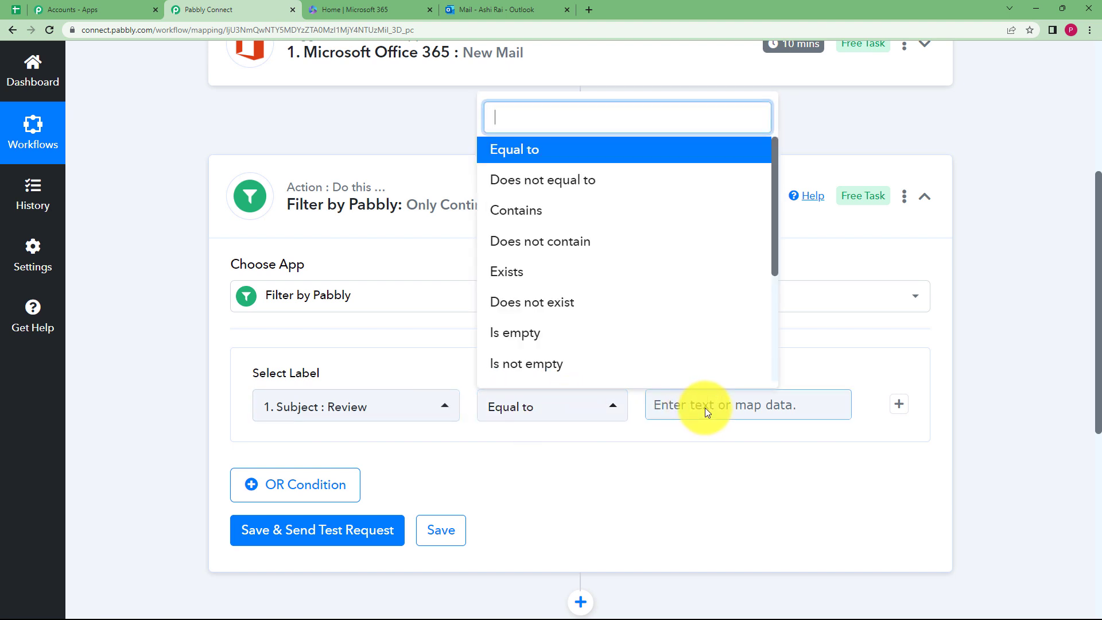
{"action": "left_click", "coordinate": [517, 214]}
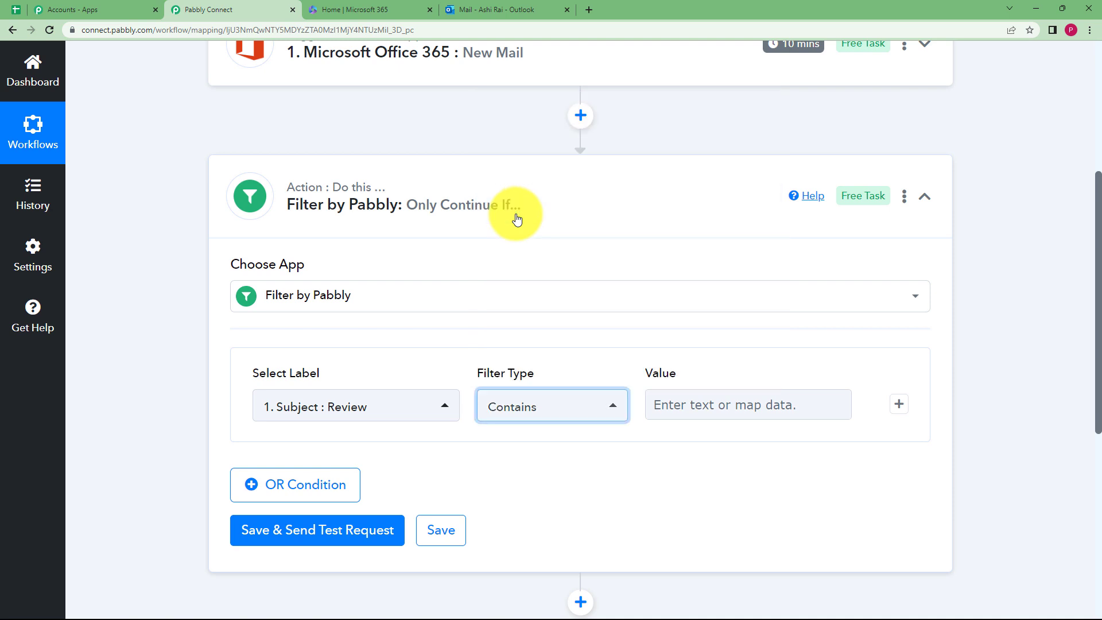
{"action": "left_click", "coordinate": [703, 403]}
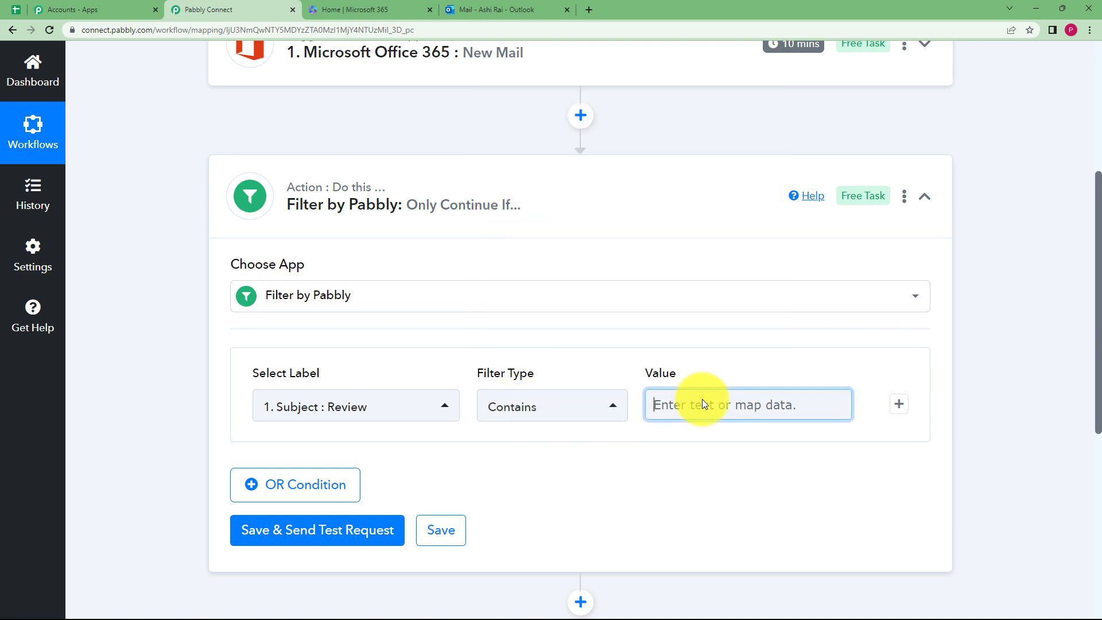
{"action": "type", "text": "Review"}
{"action": "left_click", "coordinate": [600, 466]}
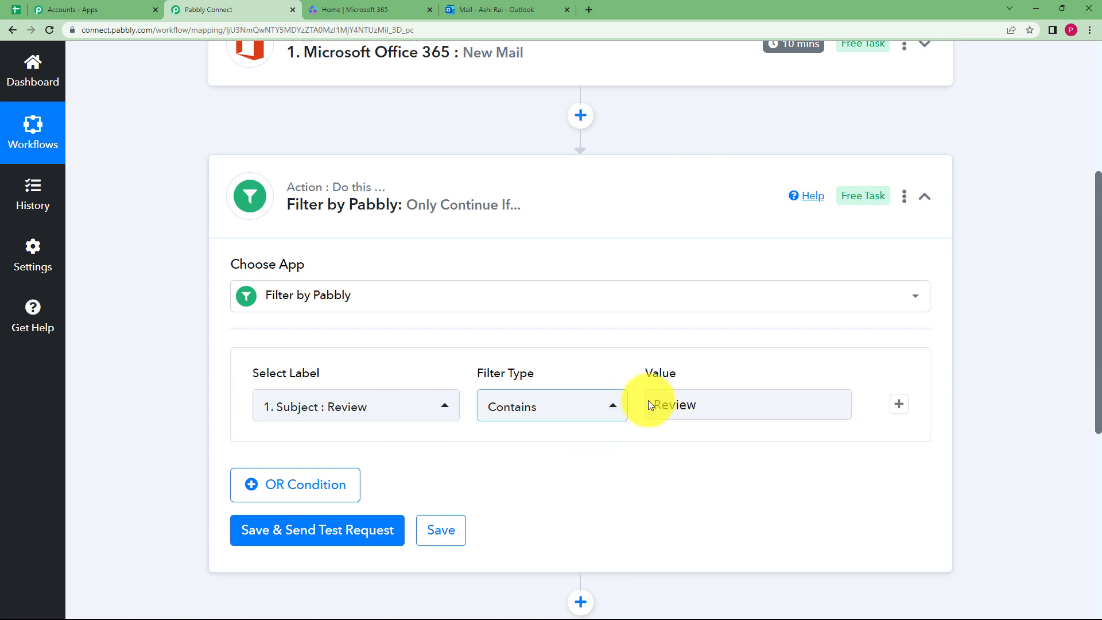
{"action": "left_click", "coordinate": [321, 530]}
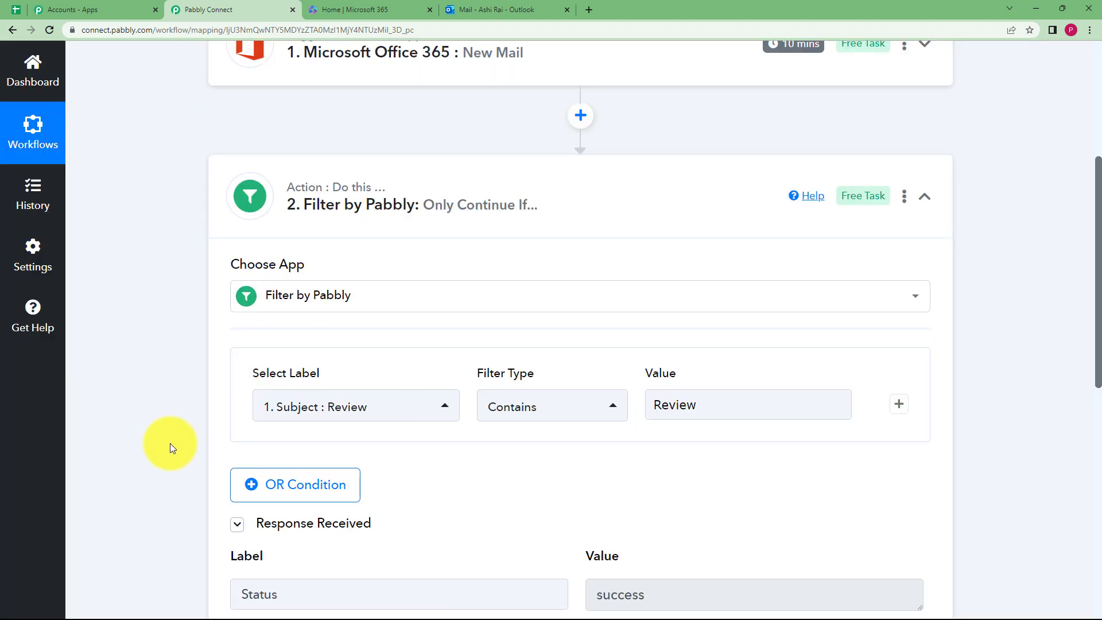
{"action": "scroll", "coordinate": [170, 443], "scroll_direction": "down", "scroll_amount": 3}
- Confirm the filter test returned Condition is true for 'Review', then collapse the Filter step
{"action": "left_click_drag", "start_coordinate": [710, 435], "coordinate": [519, 442]}
{"action": "left_click_drag", "start_coordinate": [704, 471], "coordinate": [645, 337]}
{"action": "left_click", "coordinate": [674, 240]}
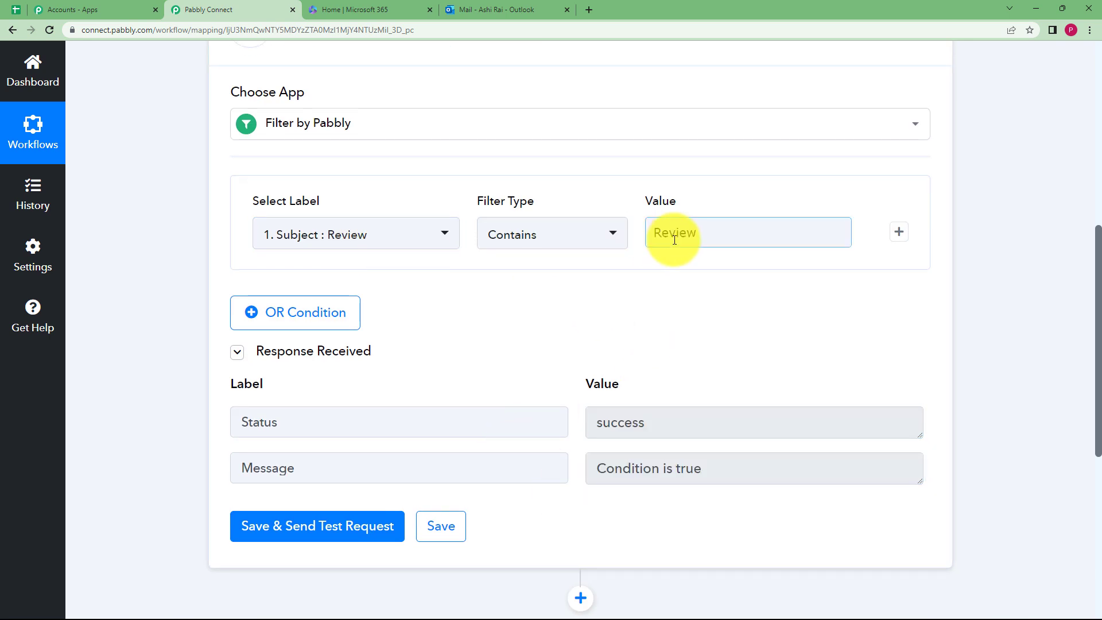
{"action": "scroll", "coordinate": [175, 227], "scroll_direction": "up", "scroll_amount": 4}
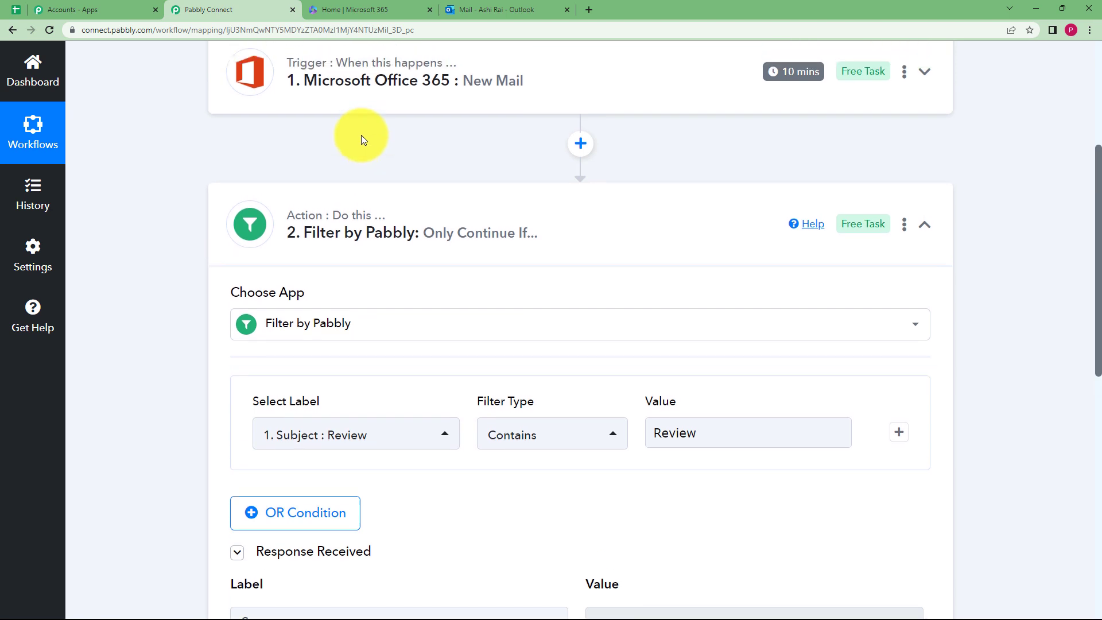
{"action": "scroll", "coordinate": [361, 135], "scroll_direction": "up", "scroll_amount": 3}
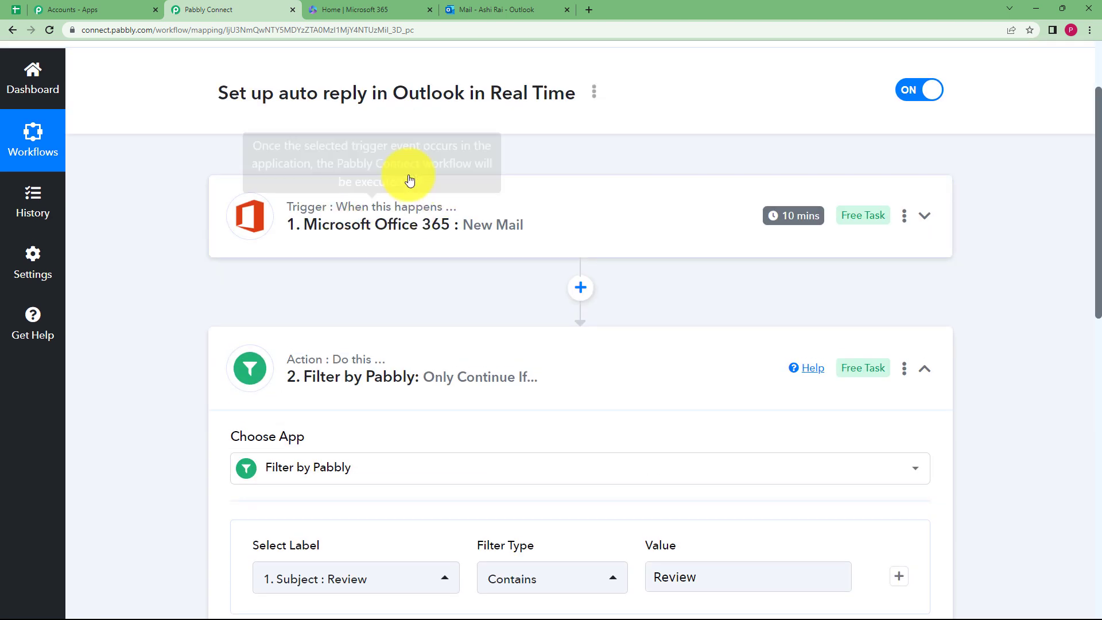
{"action": "left_click", "coordinate": [360, 357]}
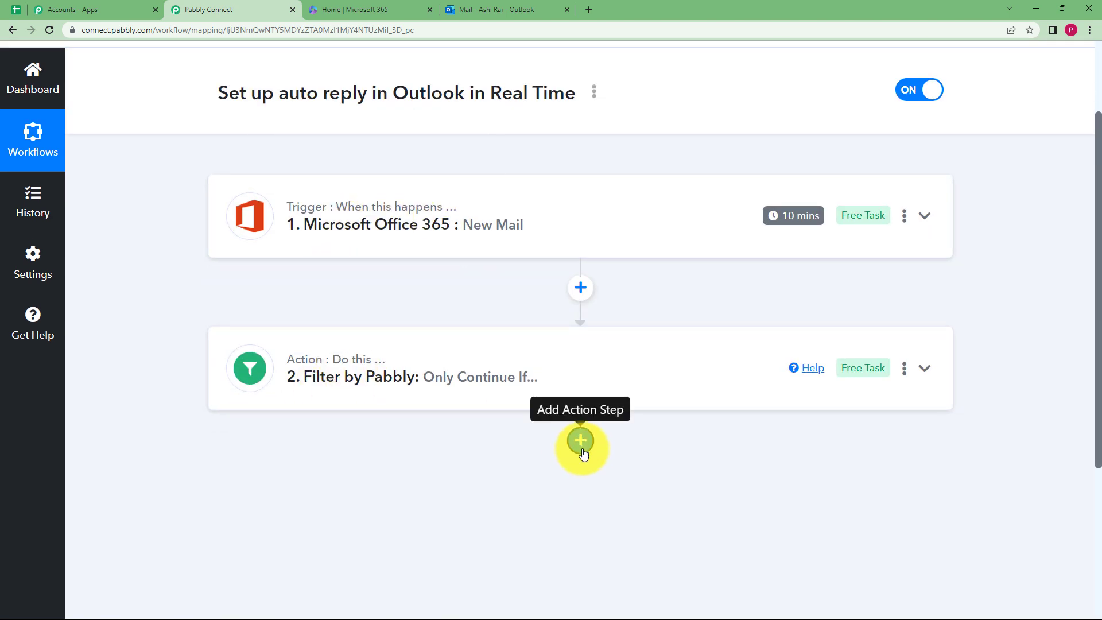
- Add a Microsoft Office 365 Send Mail step using the existing Office 365 connection
{"action": "left_click", "coordinate": [581, 441]}
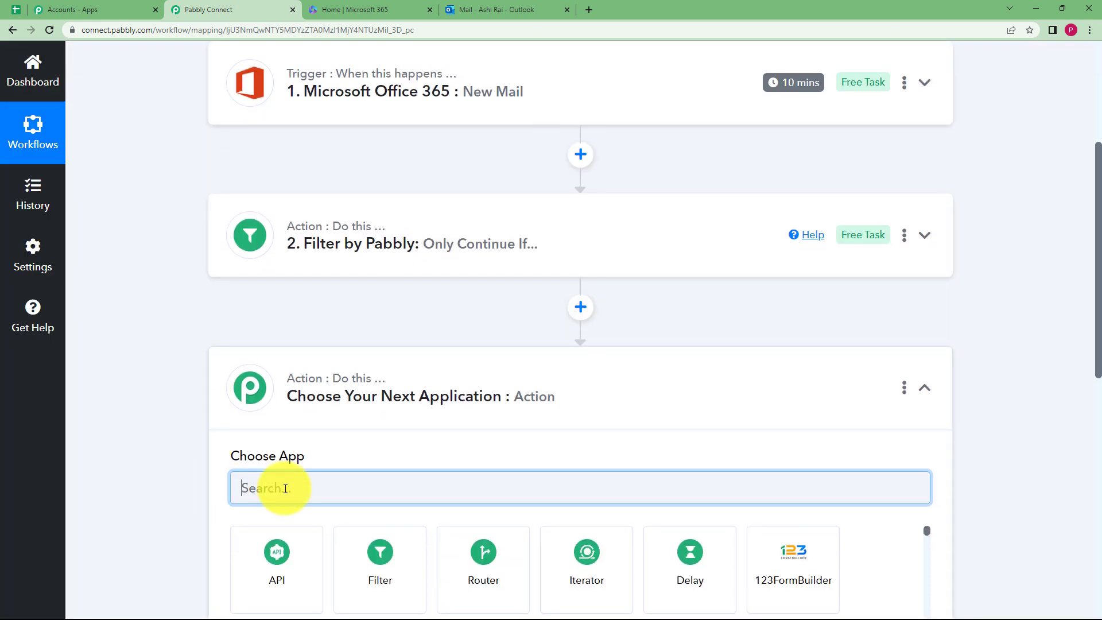
{"action": "type", "text": "microc"}
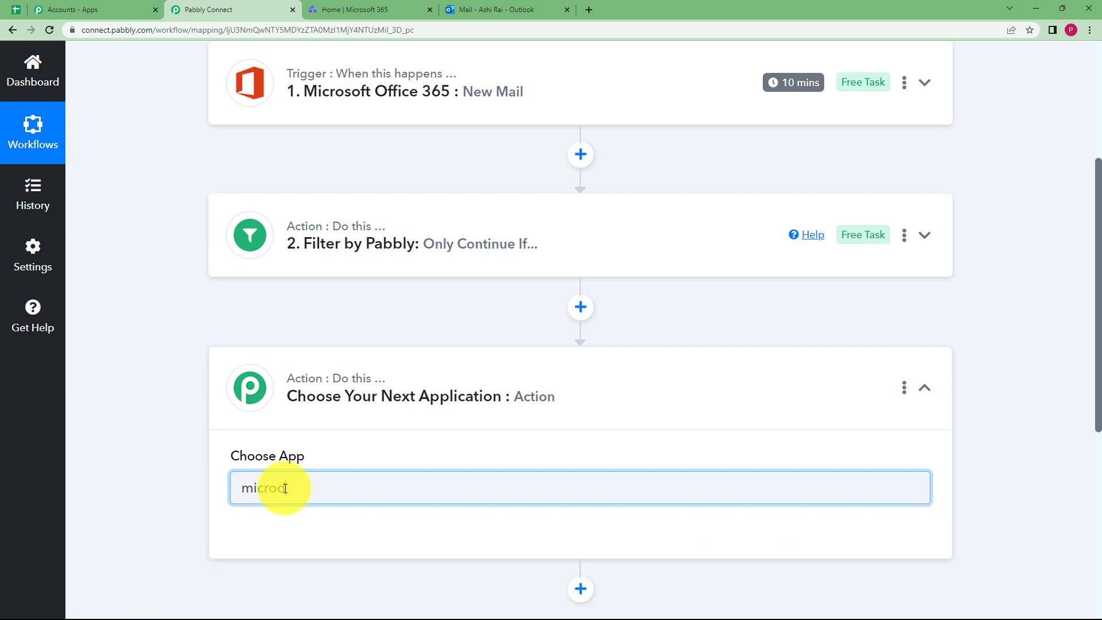
{"action": "key", "text": "BackSpace"}
{"action": "left_click", "coordinate": [461, 554]}
{"action": "scroll", "coordinate": [270, 367], "scroll_direction": "down", "scroll_amount": 3}
{"action": "left_click", "coordinate": [310, 325]}
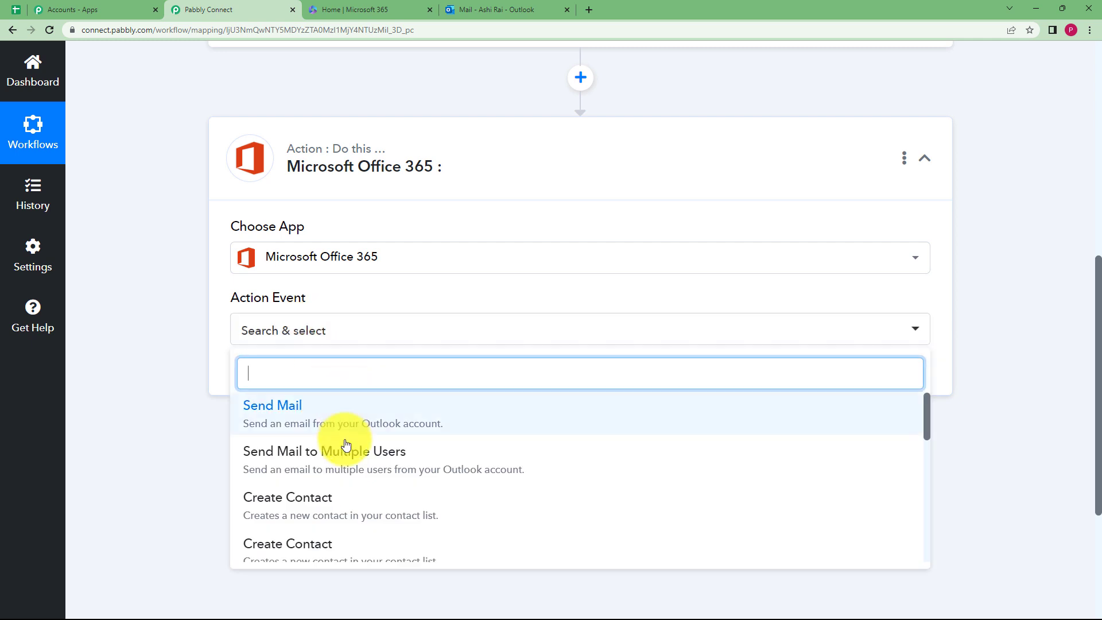
{"action": "left_click", "coordinate": [340, 419]}
{"action": "left_click", "coordinate": [270, 374]}
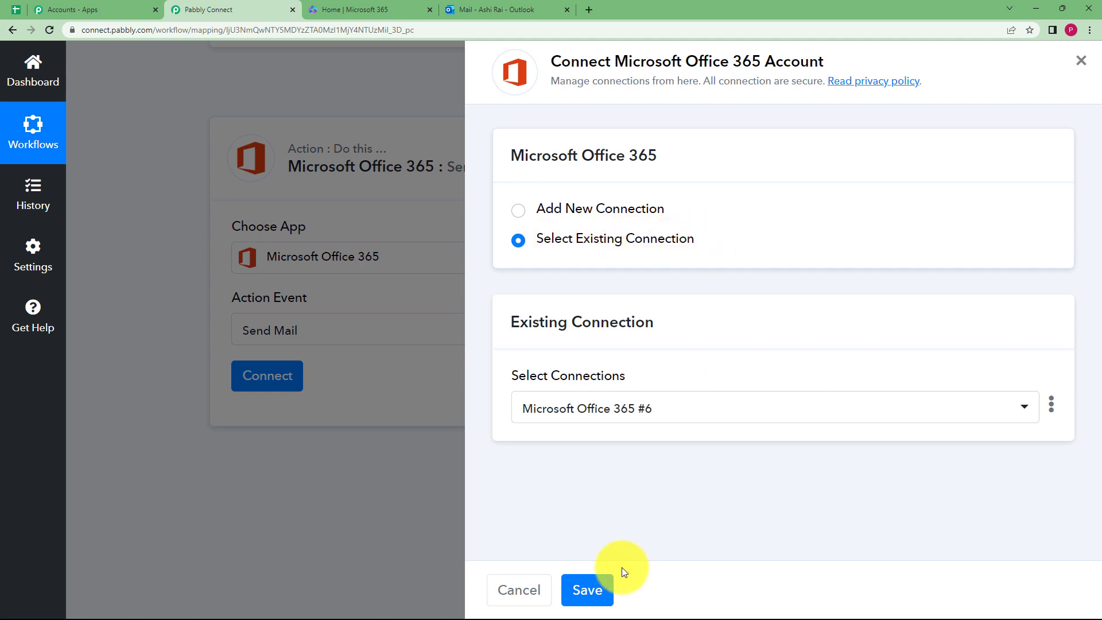
{"action": "left_click", "coordinate": [588, 589]}
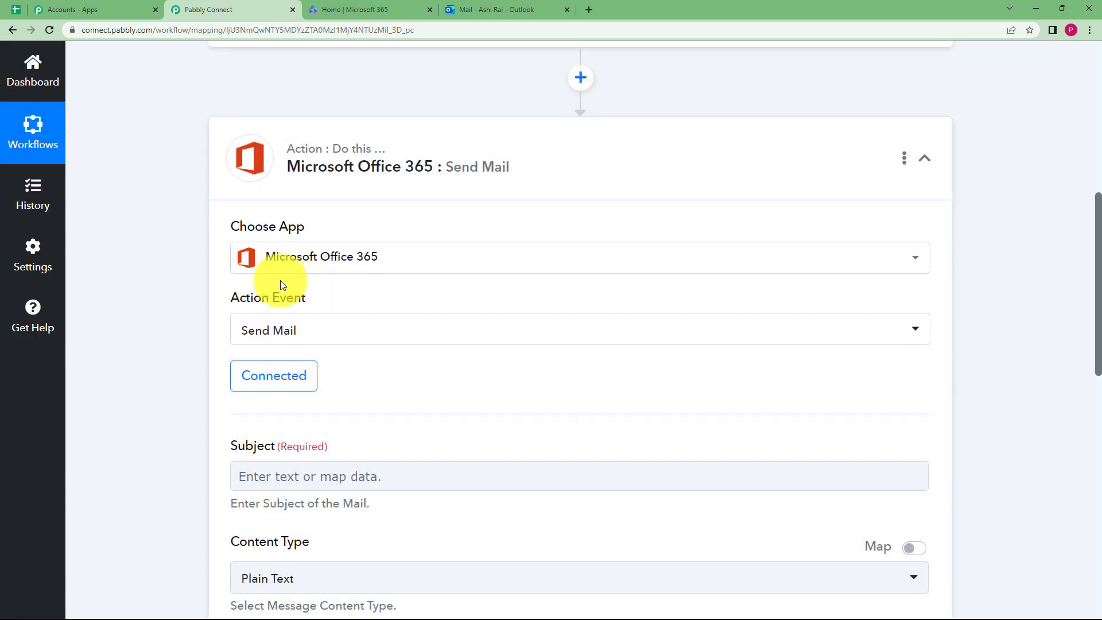
- Enter 'Feedback Review' as the Send Mail subject, then bring up the Notepad reply text
{"action": "scroll", "coordinate": [199, 408], "scroll_direction": "down", "scroll_amount": 5}
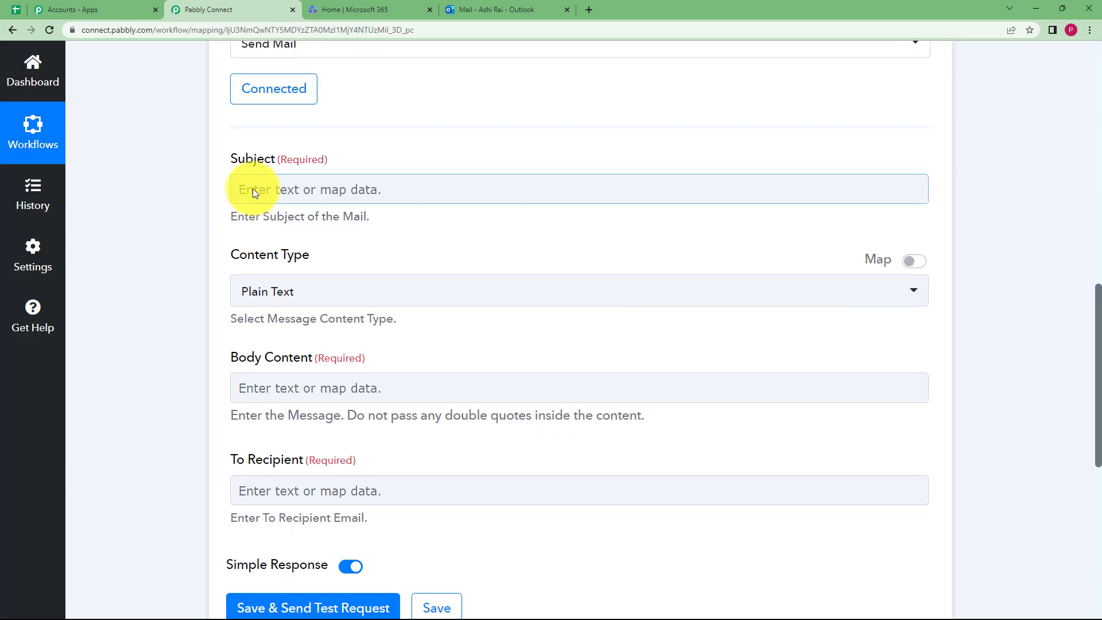
{"action": "left_click", "coordinate": [258, 483]}
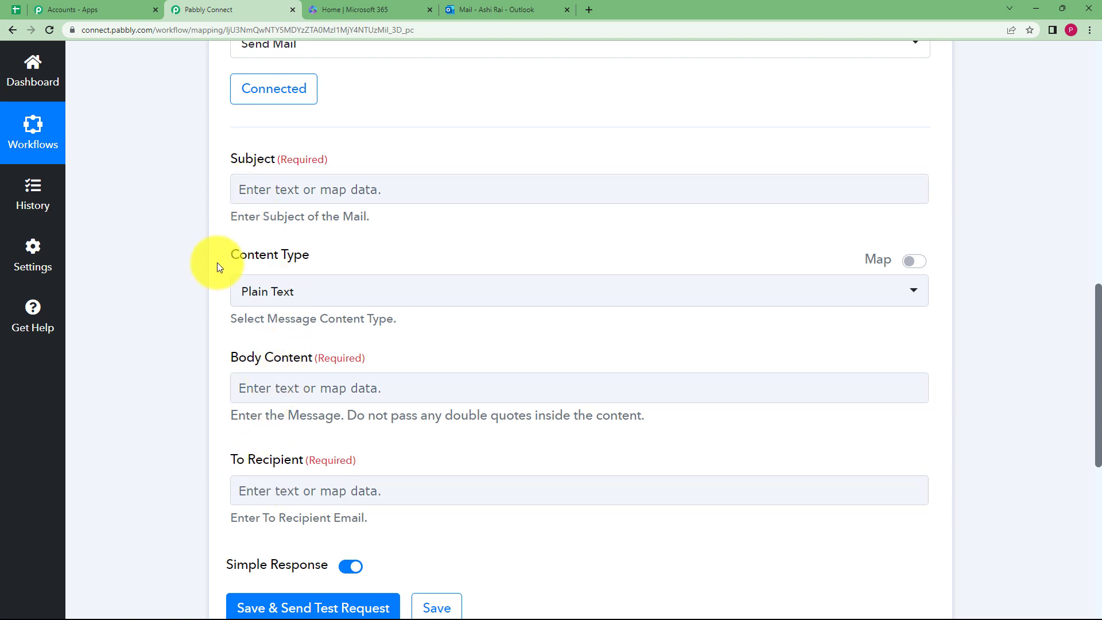
{"action": "scroll", "coordinate": [212, 276], "scroll_direction": "up", "scroll_amount": 8}
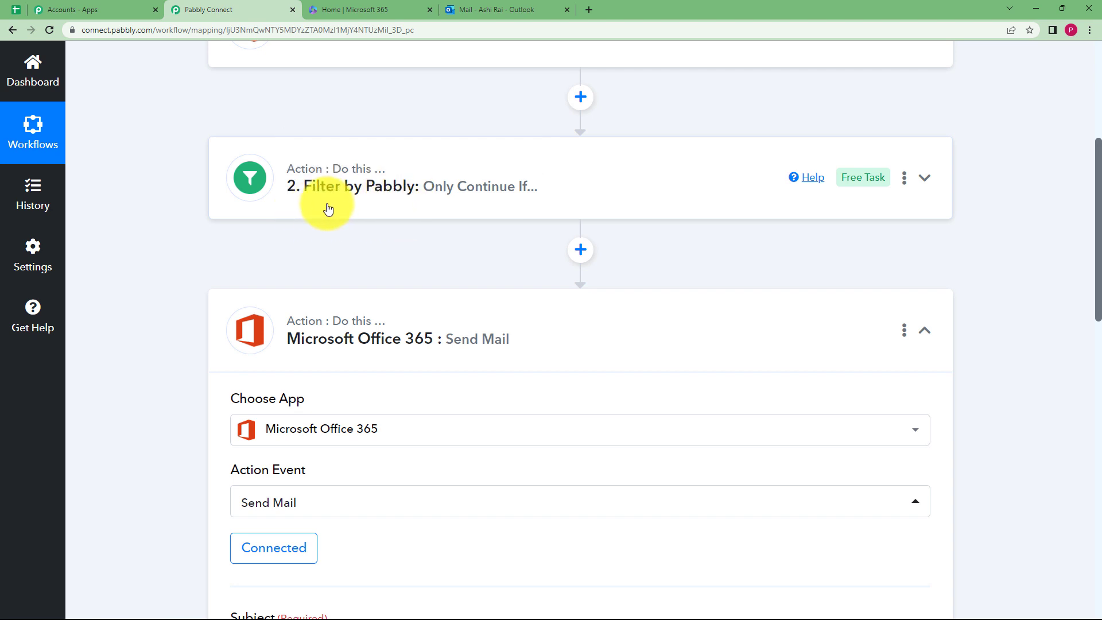
{"action": "scroll", "coordinate": [197, 311], "scroll_direction": "down", "scroll_amount": 2}
{"action": "scroll", "coordinate": [196, 311], "scroll_direction": "down", "scroll_amount": 4}
{"action": "left_click", "coordinate": [263, 308]}
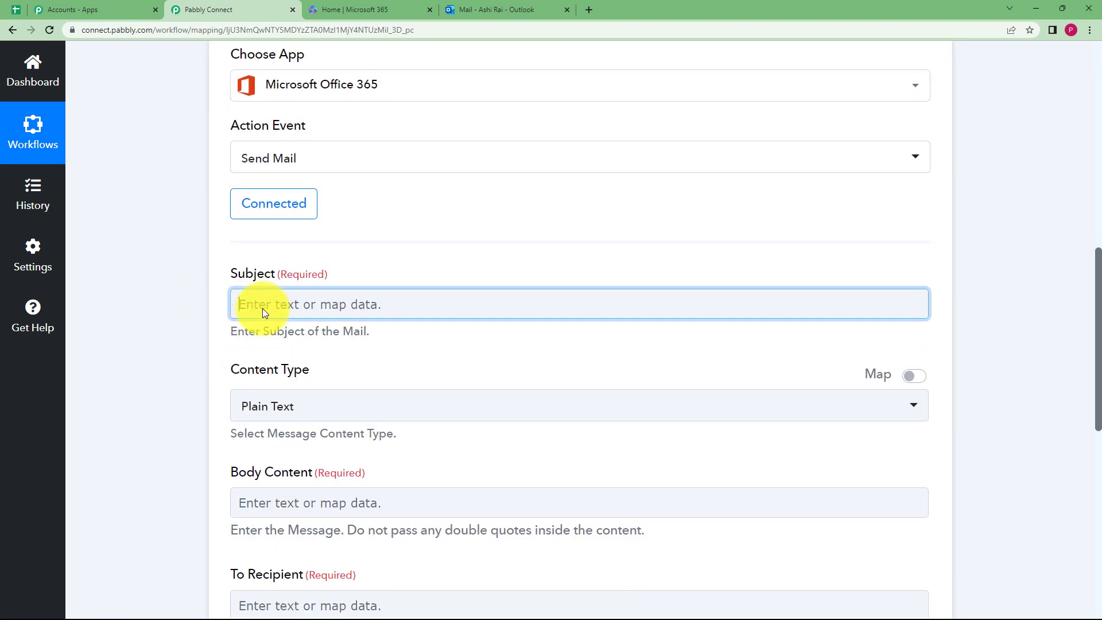
{"action": "type", "text": "Feedbac"}
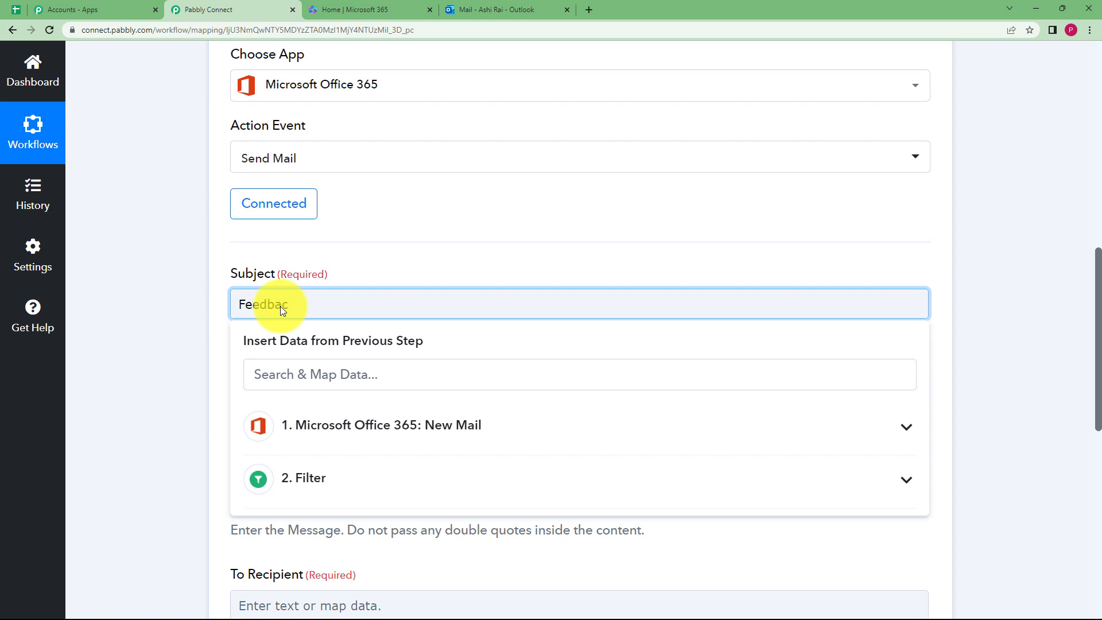
{"action": "type", "text": "k Review"}
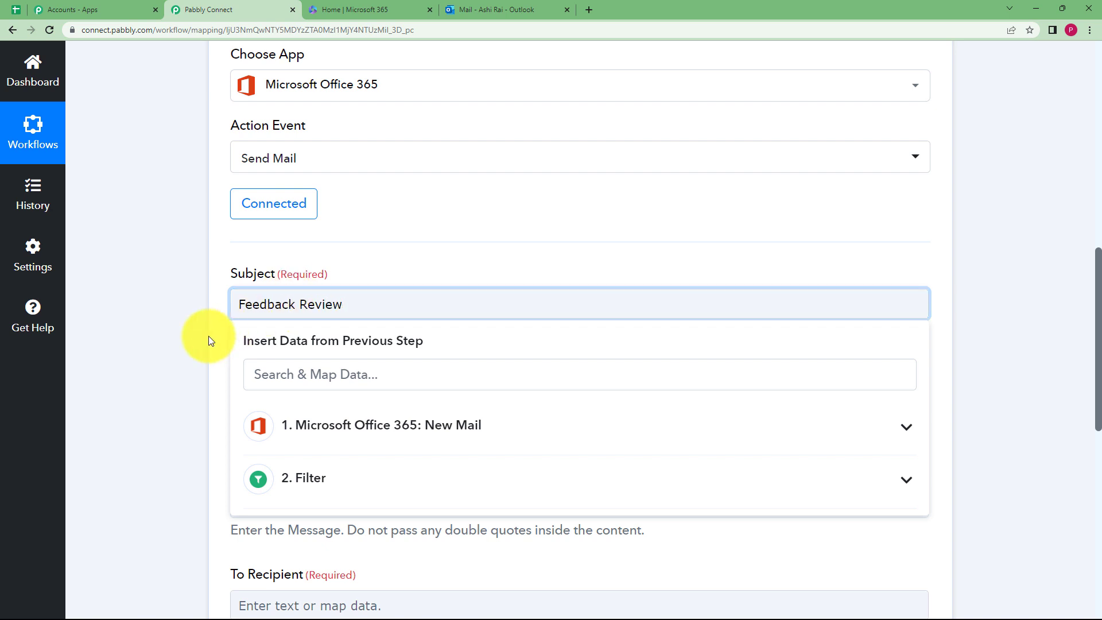
{"action": "left_click", "coordinate": [209, 341]}
{"action": "scroll", "coordinate": [137, 394], "scroll_direction": "down", "scroll_amount": 1}
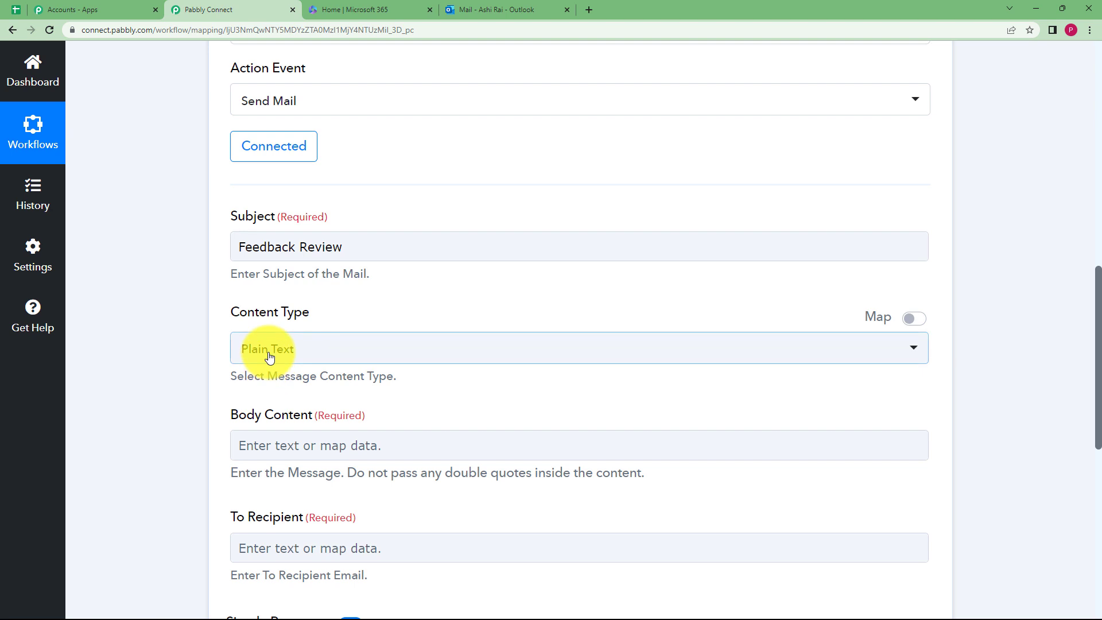
{"action": "scroll", "coordinate": [211, 413], "scroll_direction": "down", "scroll_amount": 3}
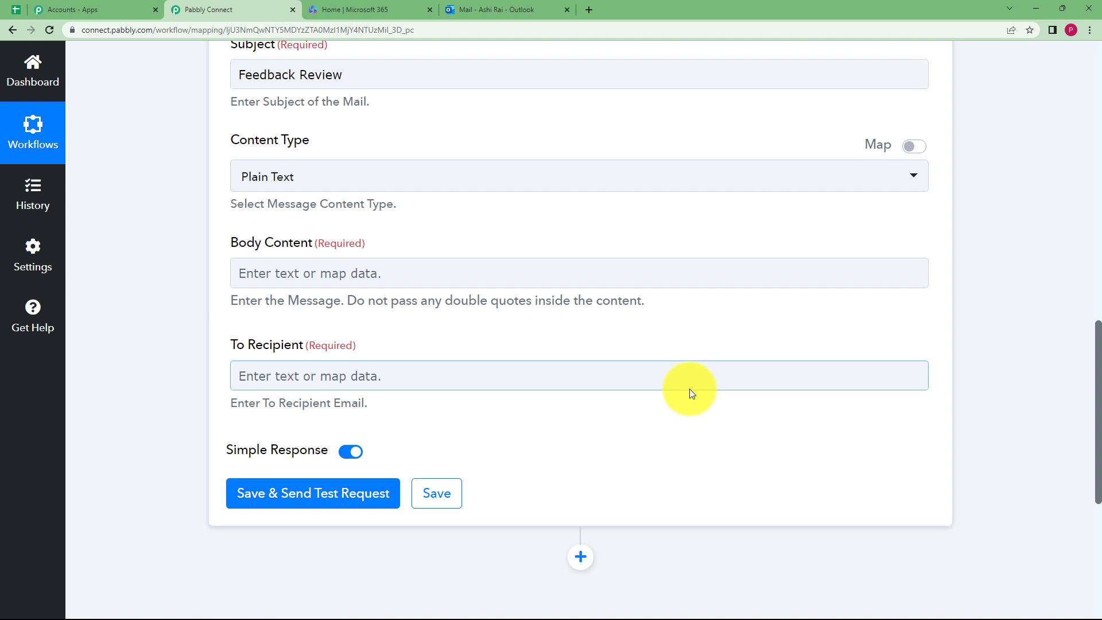
{"action": "key", "text": "alt+Tab"}
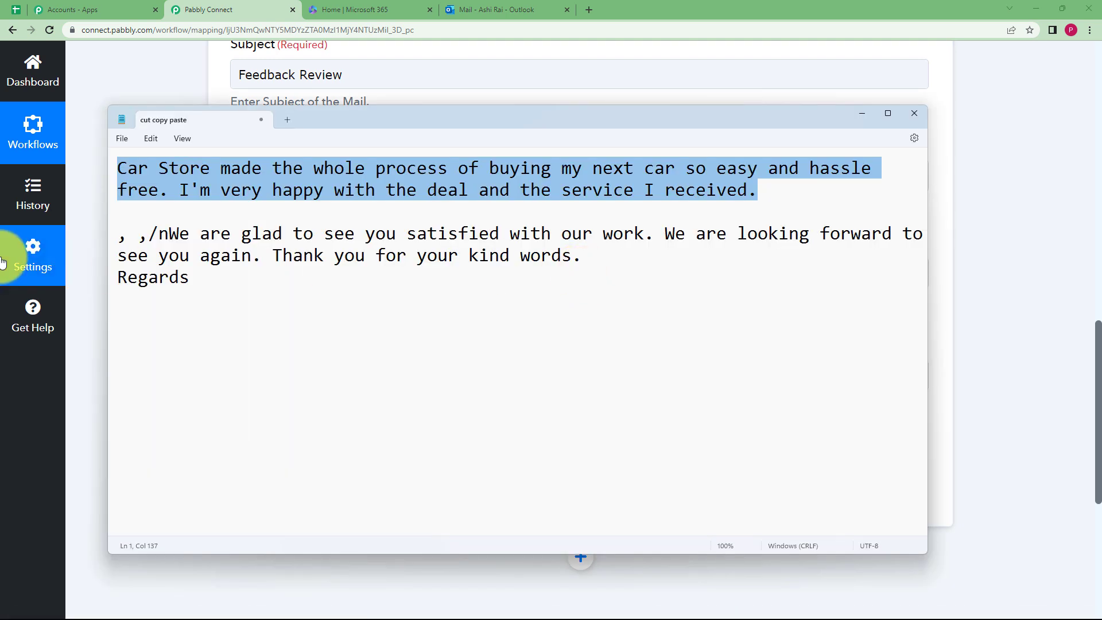
- Write the body as 'Dear' plus mapped Sender EmailAddress Name, then paste the copied thank-you paragraph with \n breaks
{"action": "triple_click", "coordinate": [122, 230]}
{"action": "key", "text": "alt+Tab"}
{"action": "left_click", "coordinate": [297, 267]}
{"action": "type", "text": "Dea"}
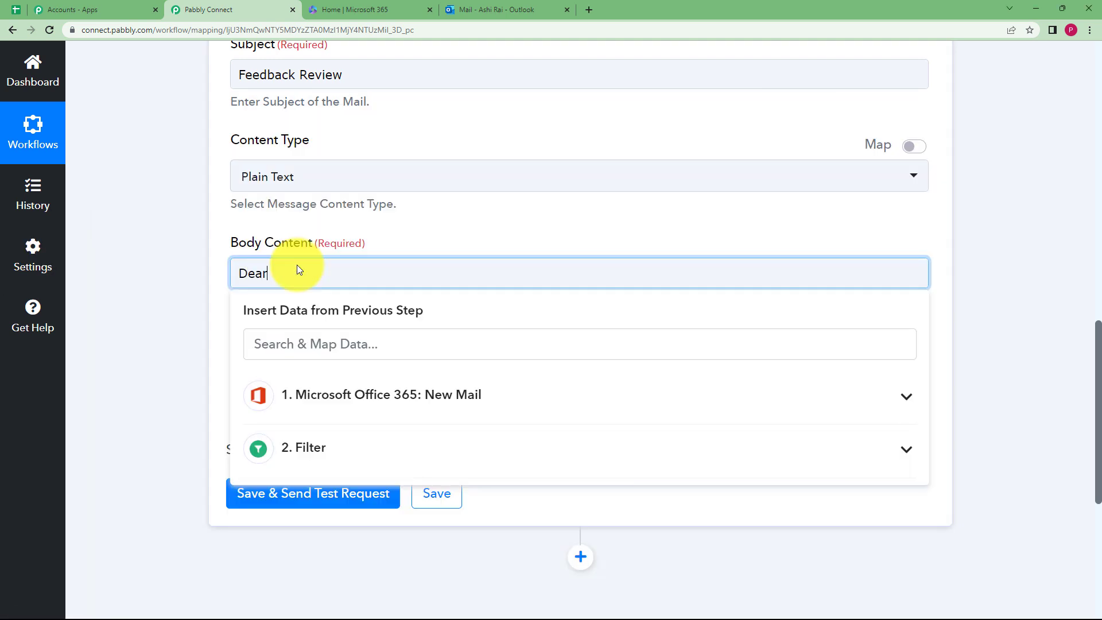
{"action": "type", "text": "r"}
{"action": "left_click", "coordinate": [347, 394]}
{"action": "scroll", "coordinate": [417, 464], "scroll_direction": "down", "scroll_amount": 4}
{"action": "left_click", "coordinate": [453, 386]}
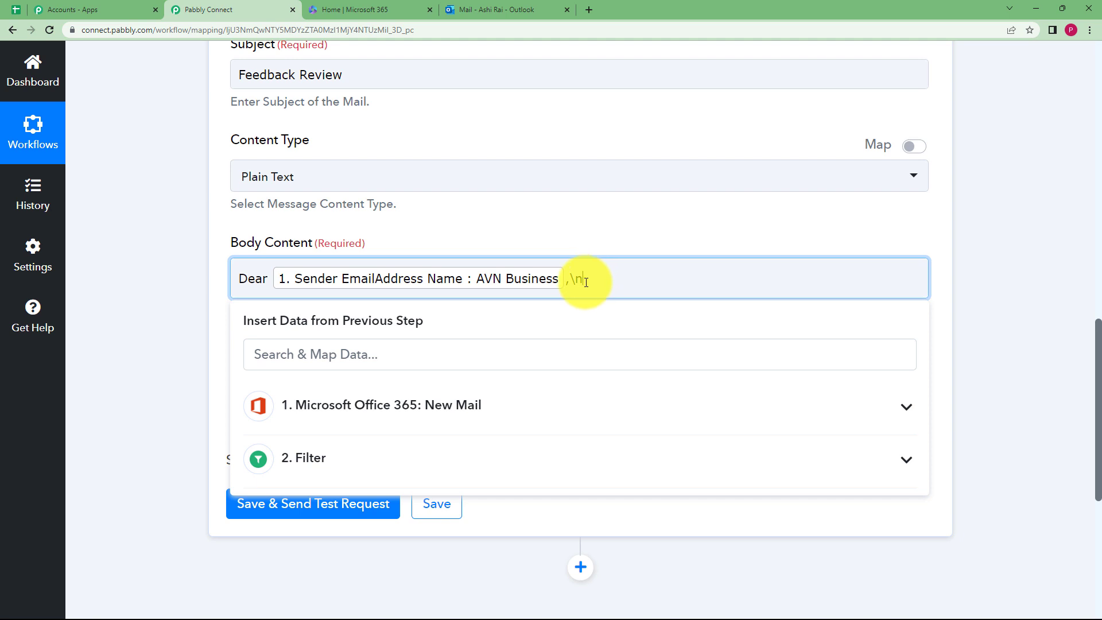
{"action": "type", "text": "We are glad to see you satisfied with our work. We are looking forward to see you again. Thank you for your kind words. Regards"}
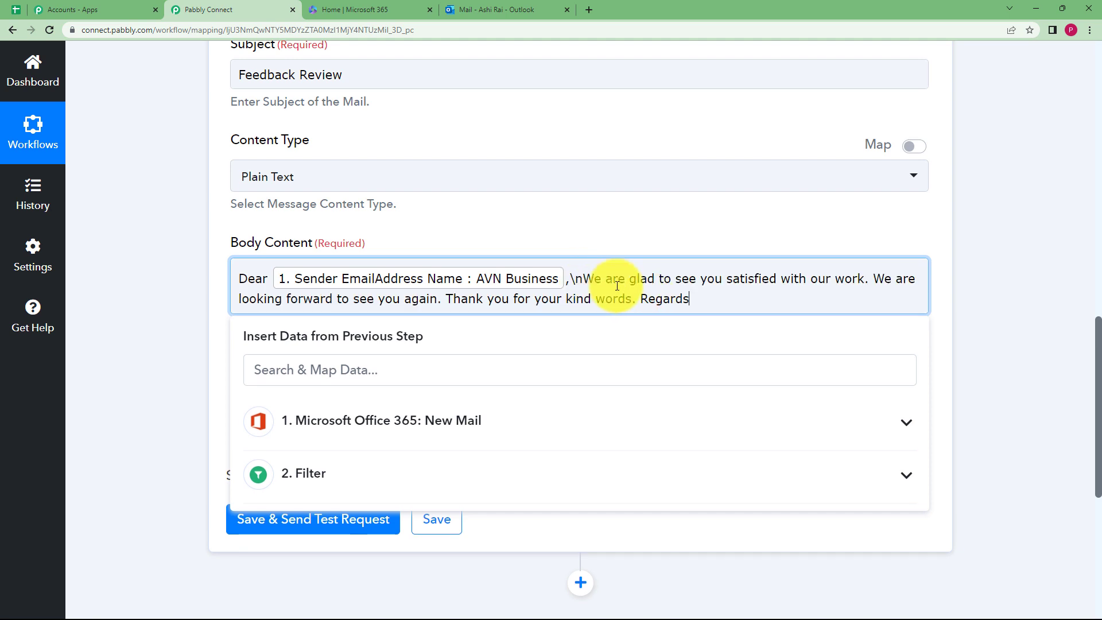
{"action": "type", "text": "\\n"}
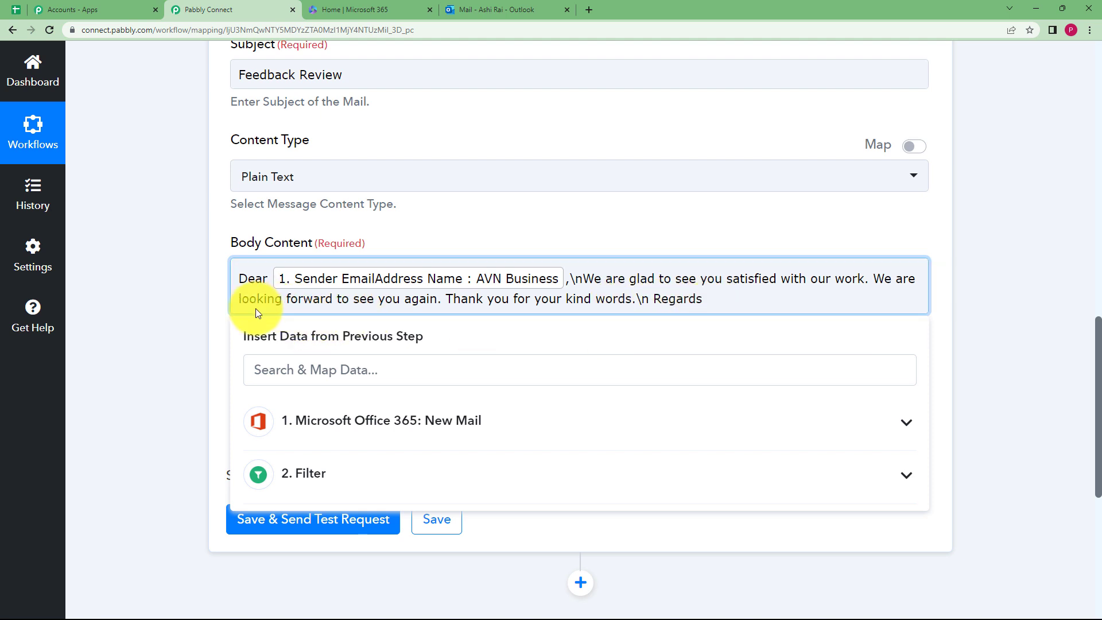
{"action": "left_click", "coordinate": [210, 310]}
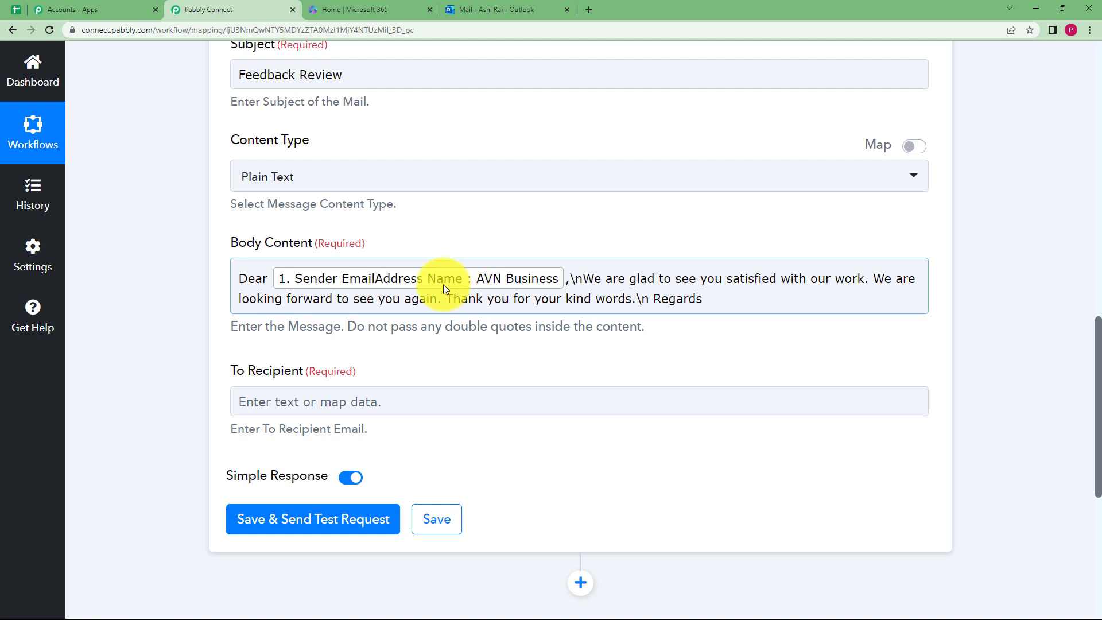
- Map the To Recipient field to the New Mail trigger's Sender EmailAddress Address
{"action": "left_click", "coordinate": [274, 400]}
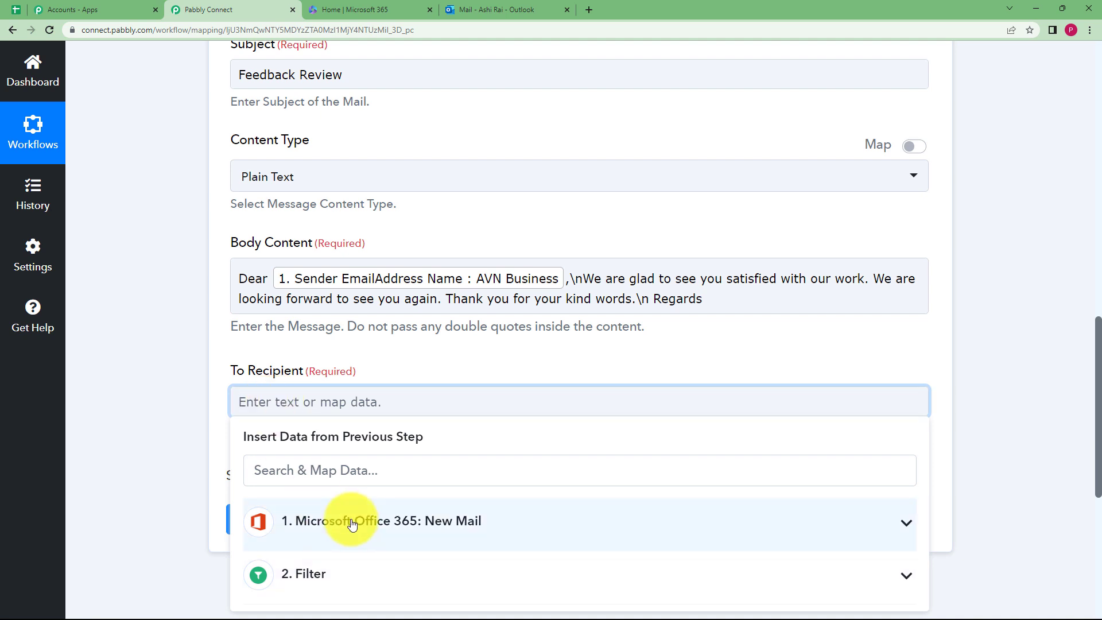
{"action": "left_click", "coordinate": [354, 521]}
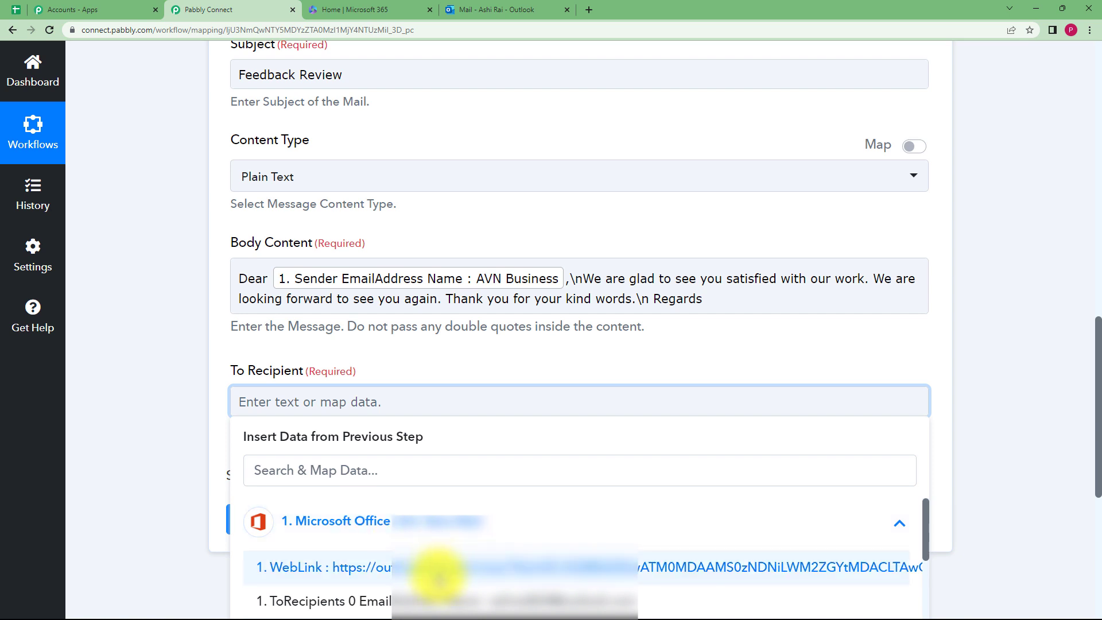
{"action": "scroll", "coordinate": [385, 597], "scroll_direction": "down", "scroll_amount": 5}
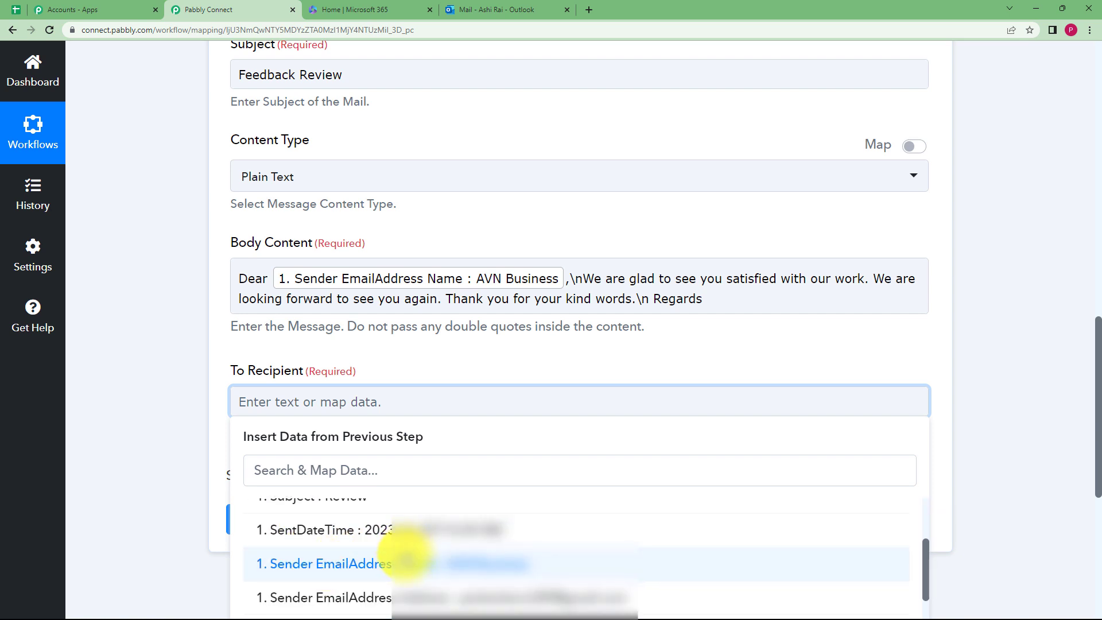
{"action": "left_click", "coordinate": [428, 594]}
{"action": "left_click", "coordinate": [89, 386]}
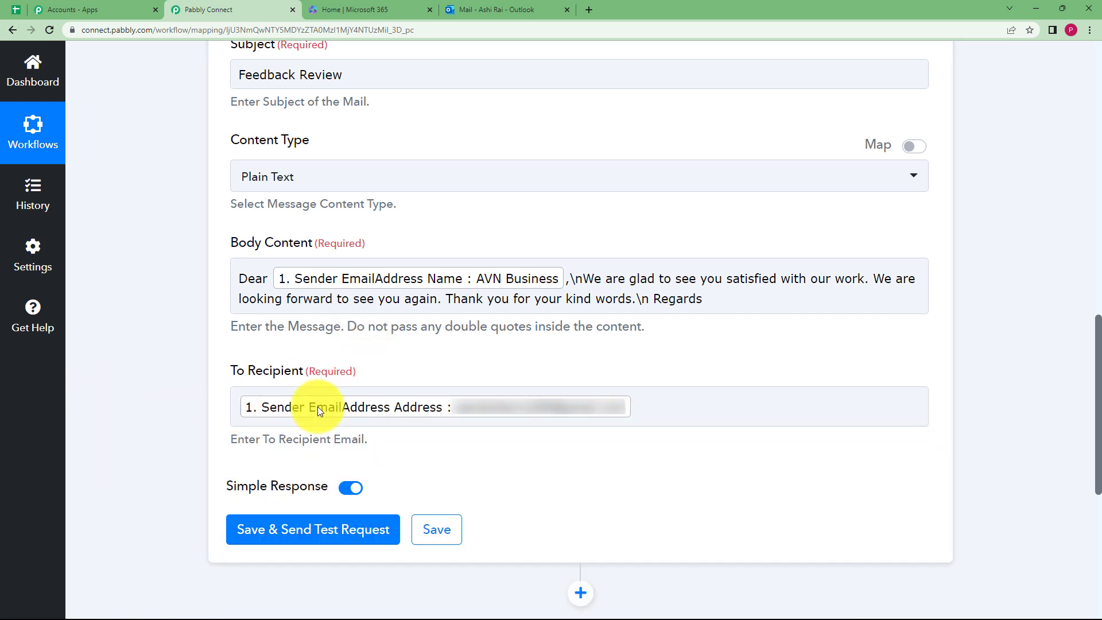
- Save the Send Mail step and send a test request, confirming the HTTP 202 response
{"action": "left_click", "coordinate": [330, 524]}
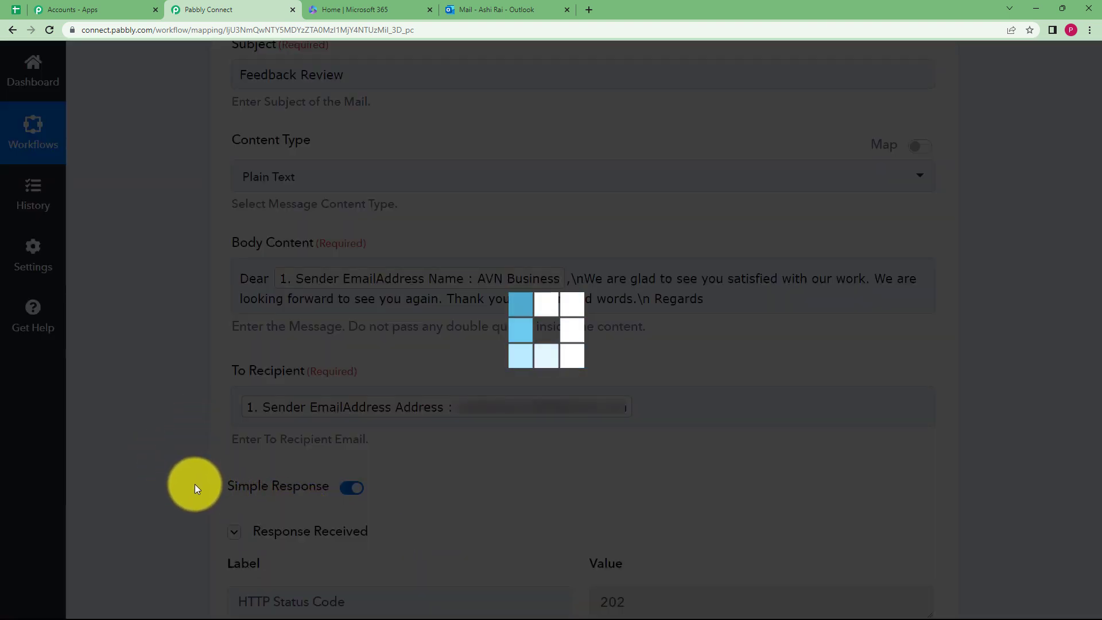
{"action": "scroll", "coordinate": [195, 484], "scroll_direction": "down", "scroll_amount": 5}
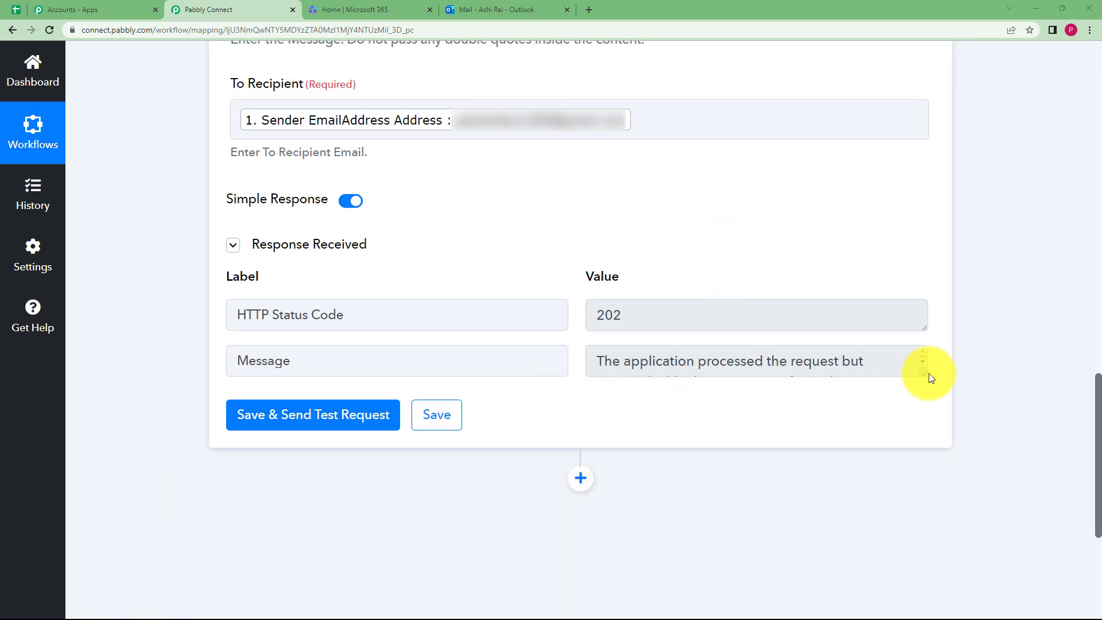
{"action": "left_click_drag", "start_coordinate": [925, 376], "coordinate": [928, 425]}
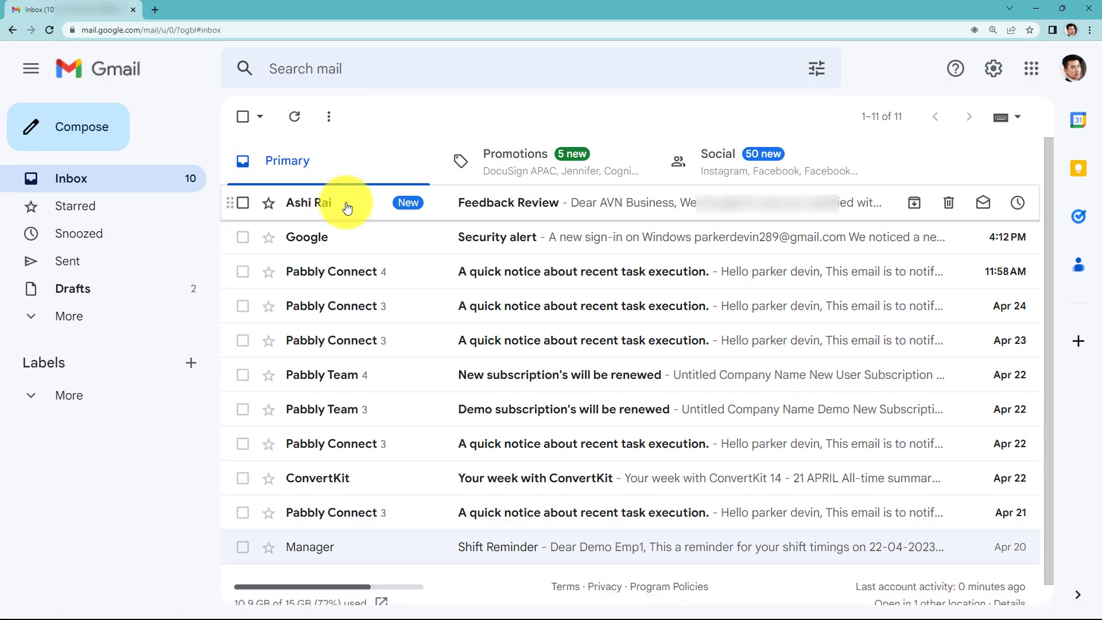
- Open the Feedback Review auto-reply in Gmail and read its greeting and body
{"action": "left_click", "coordinate": [347, 205]}
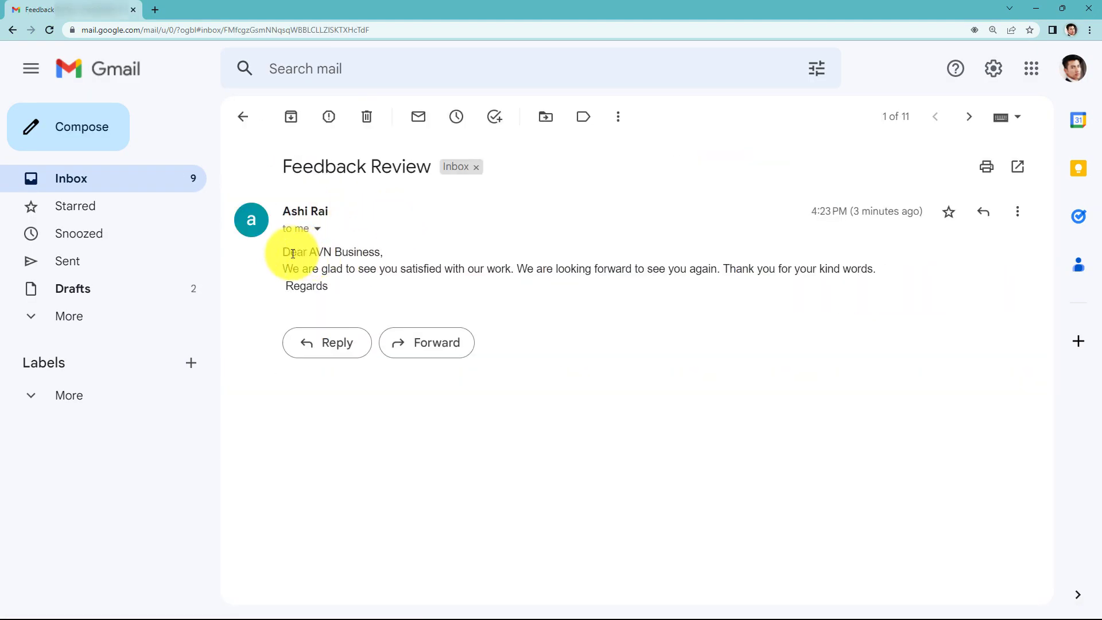
{"action": "left_click_drag", "start_coordinate": [278, 253], "coordinate": [374, 295]}
{"action": "left_click", "coordinate": [605, 326]}
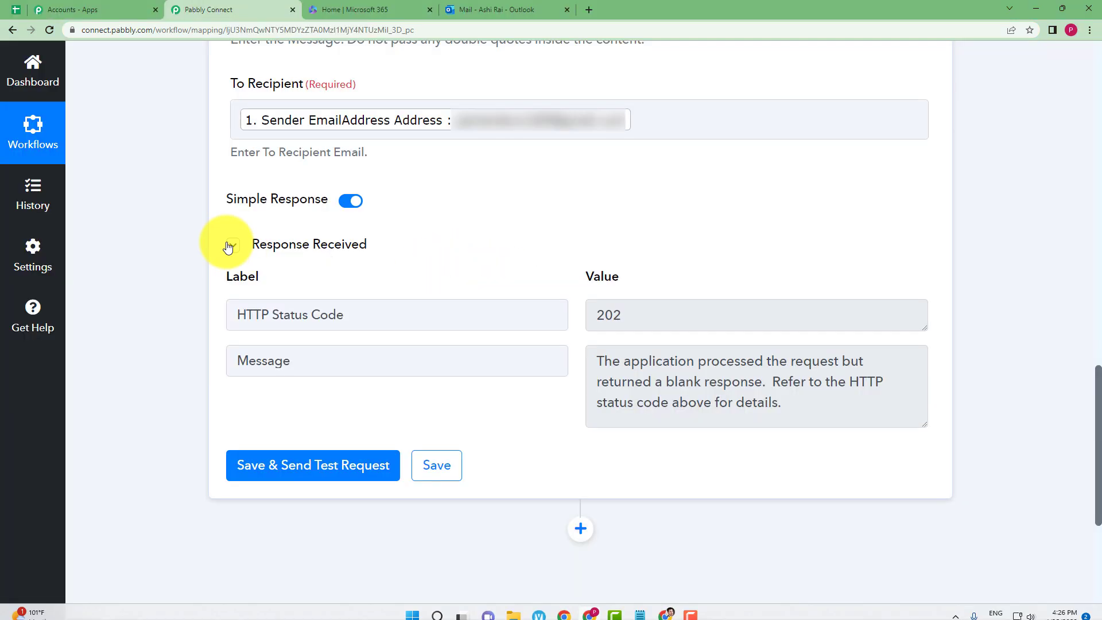
- Back in Pabbly Connect, collapse the Send Mail step to show the full workflow
{"action": "scroll", "coordinate": [192, 218], "scroll_direction": "up", "scroll_amount": 14}
{"action": "left_click", "coordinate": [363, 283]}
{"action": "scroll", "coordinate": [191, 268], "scroll_direction": "up", "scroll_amount": 4}
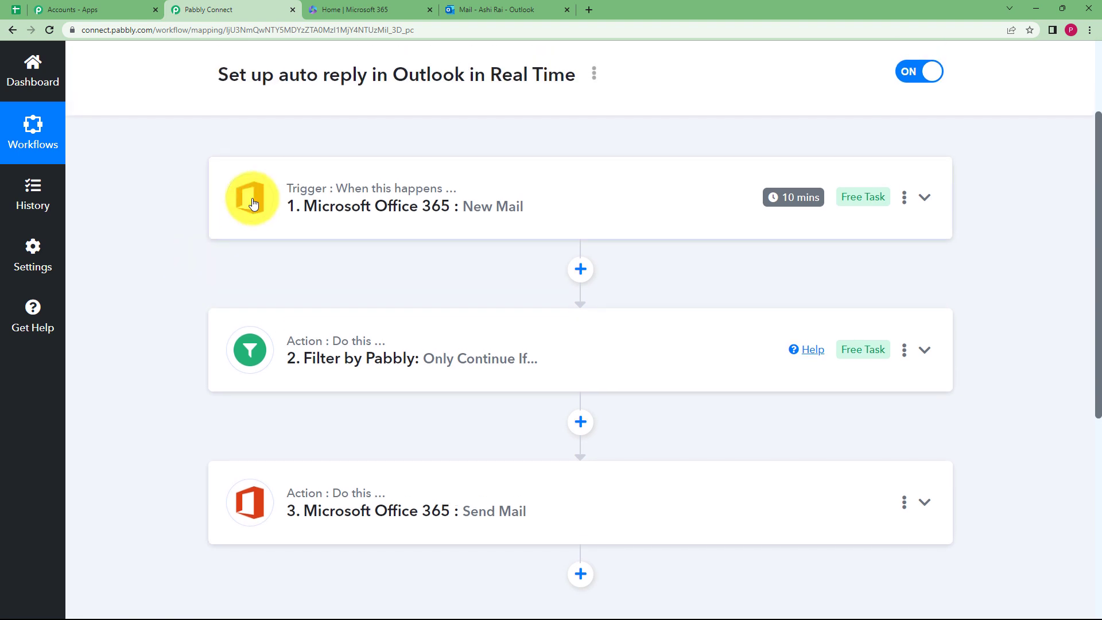